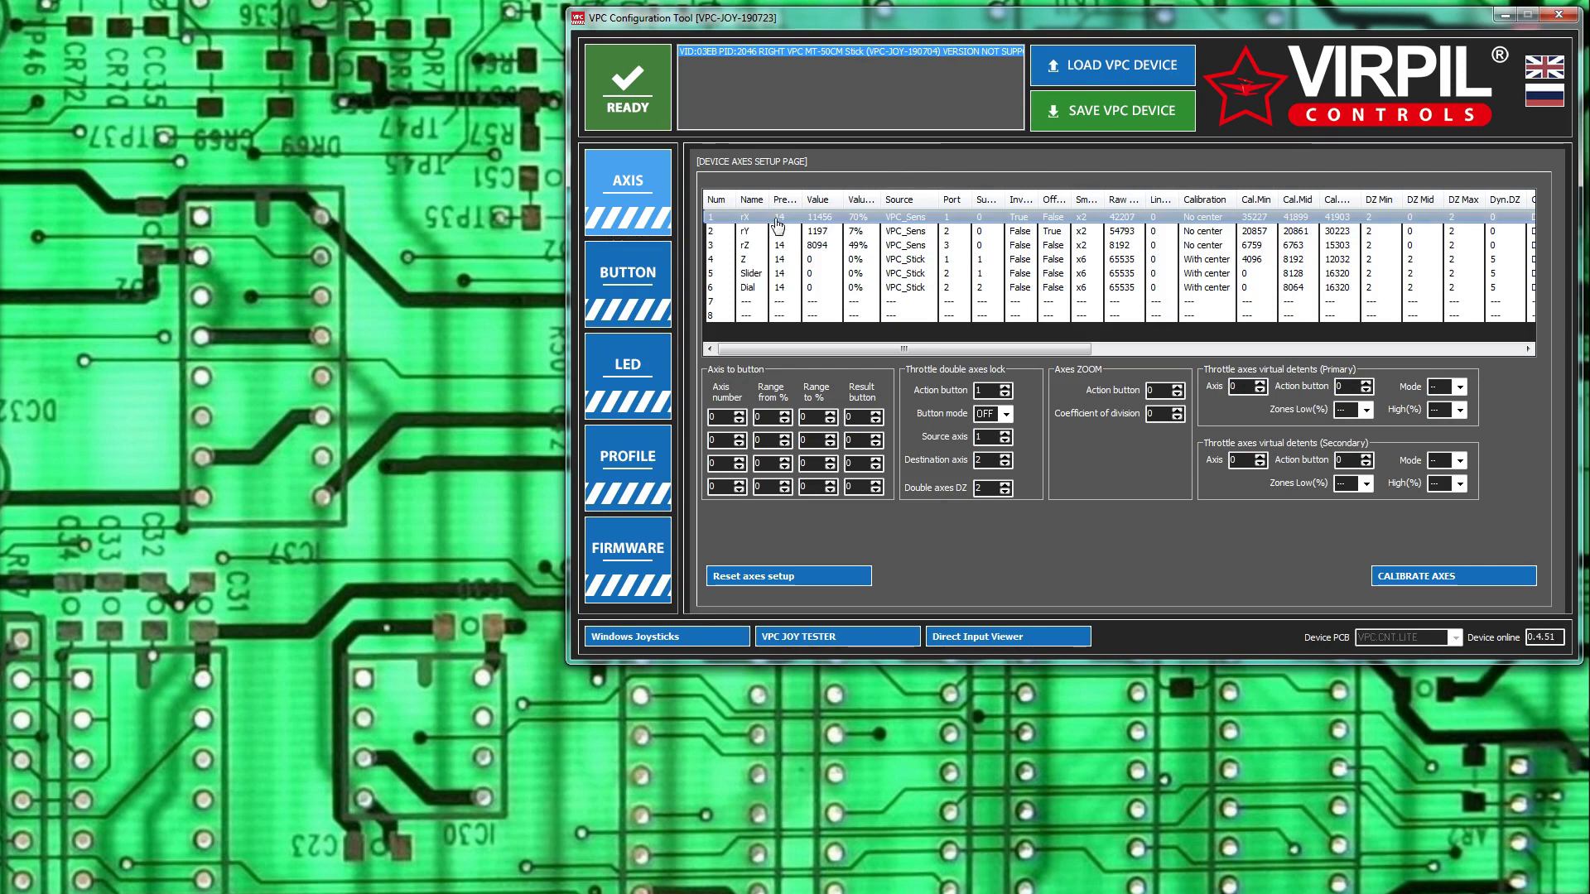
Launch the automatic firmware update for the connected stick from the FIRMWARE page
click(638, 553)
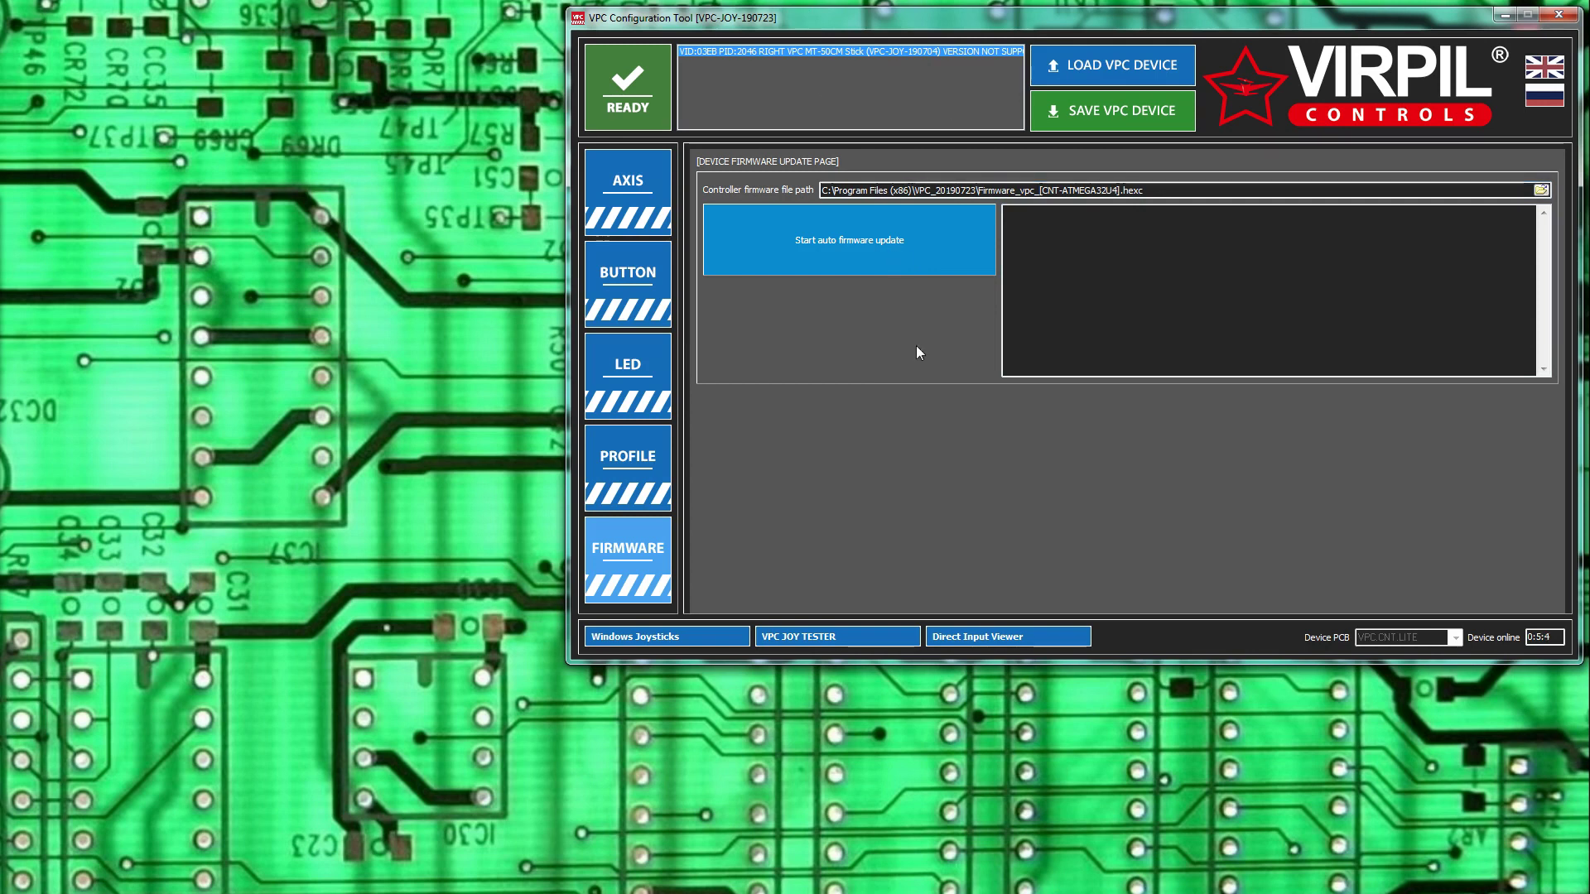
click(920, 252)
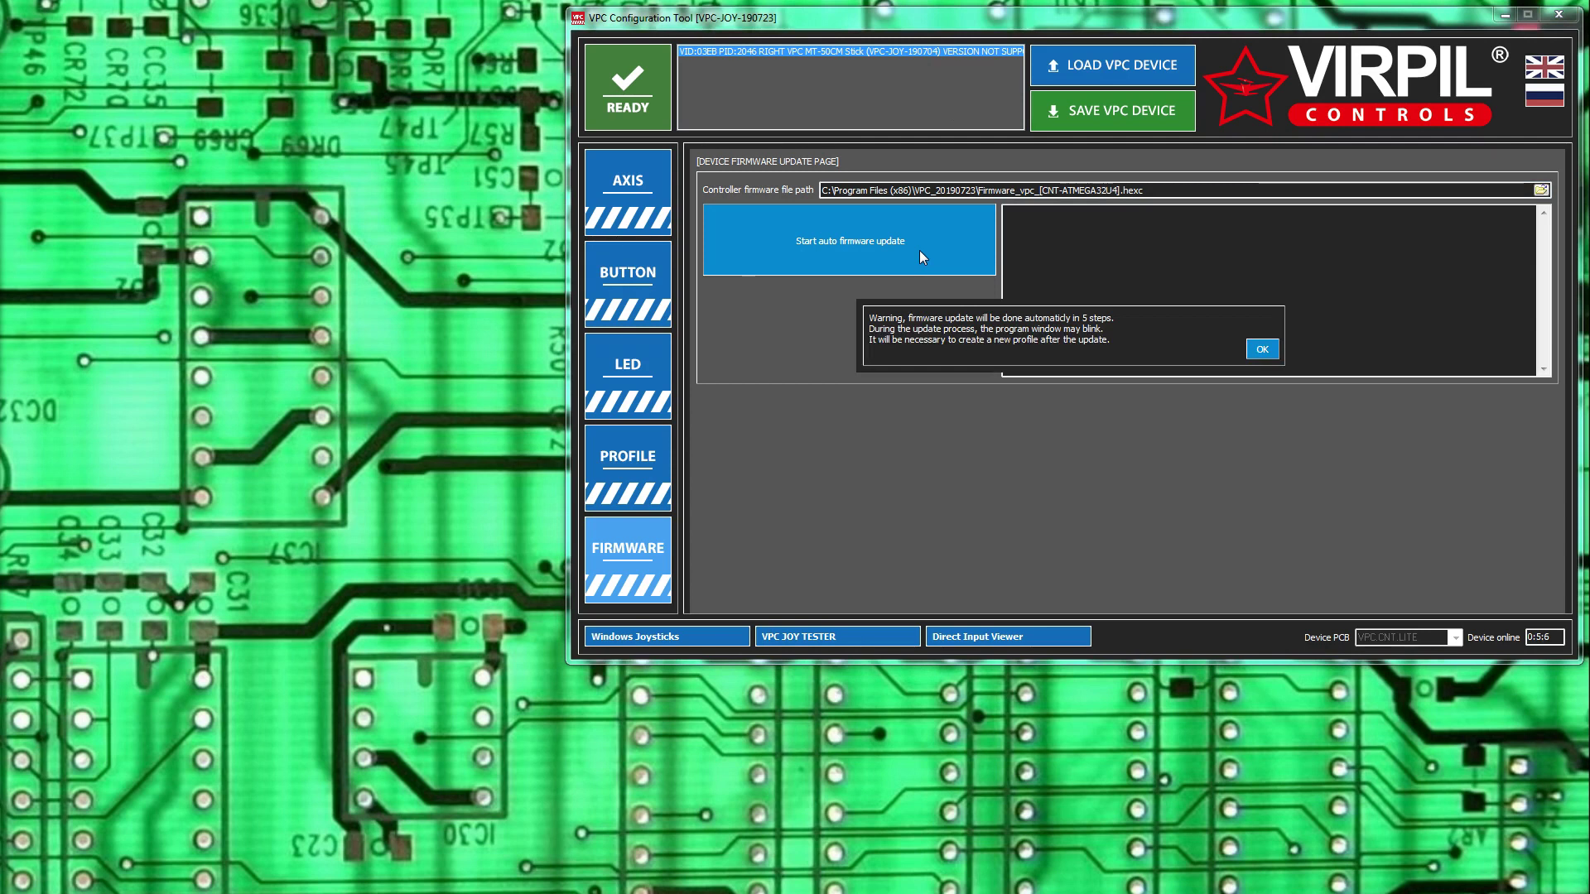
Accept the 5-step update warning and let the firmware write all 175 pages
click(1261, 351)
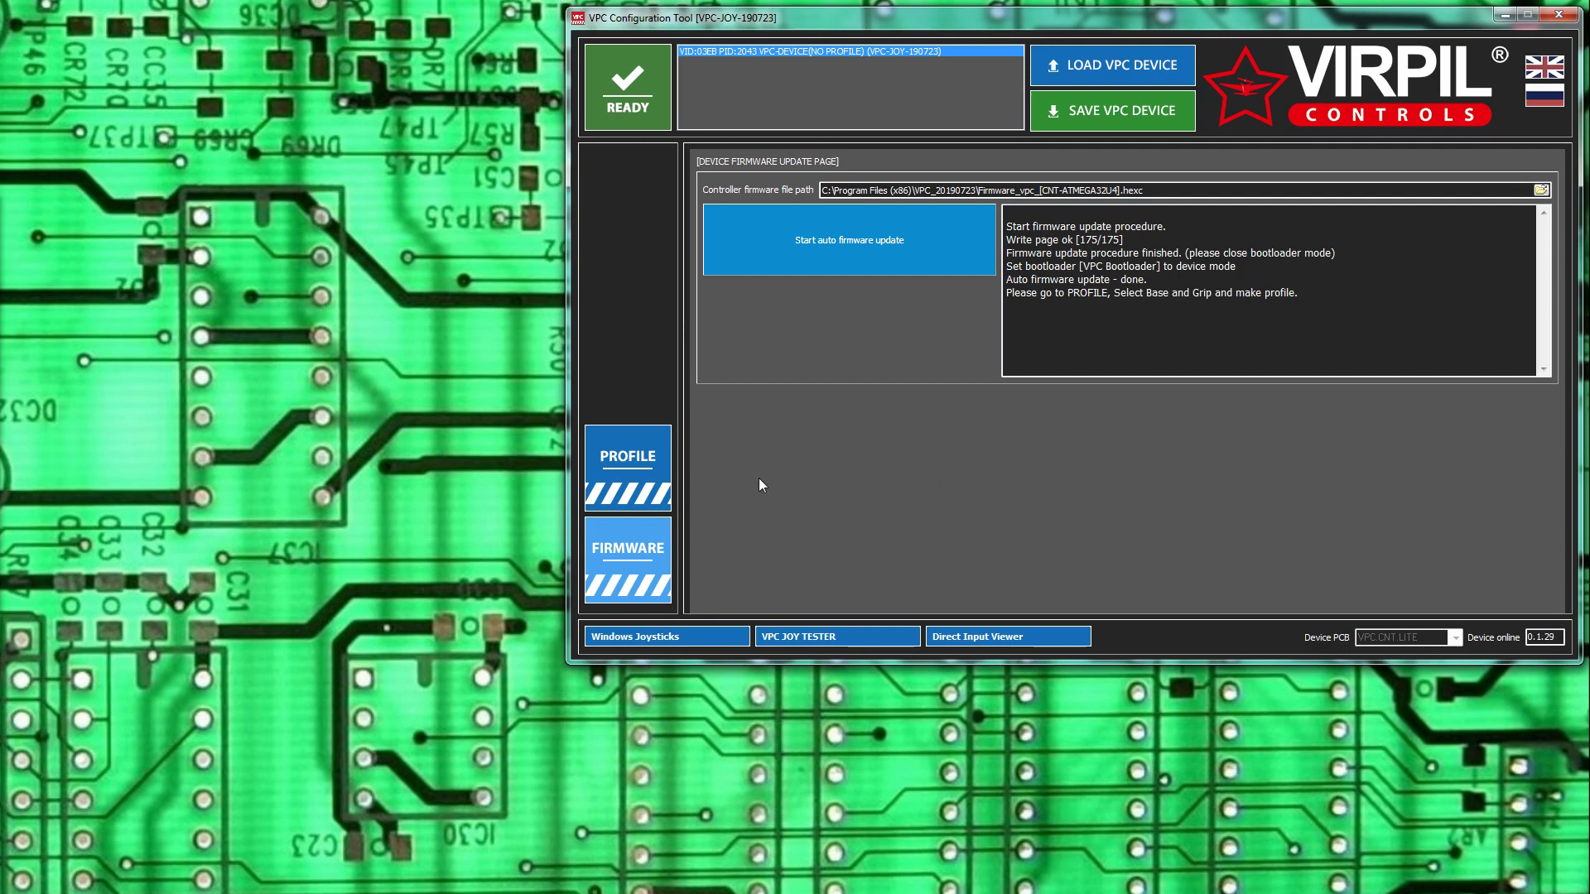
Pick VPC MongoosT-50 CM2 as both base and grip, with device side RIGHT
click(644, 469)
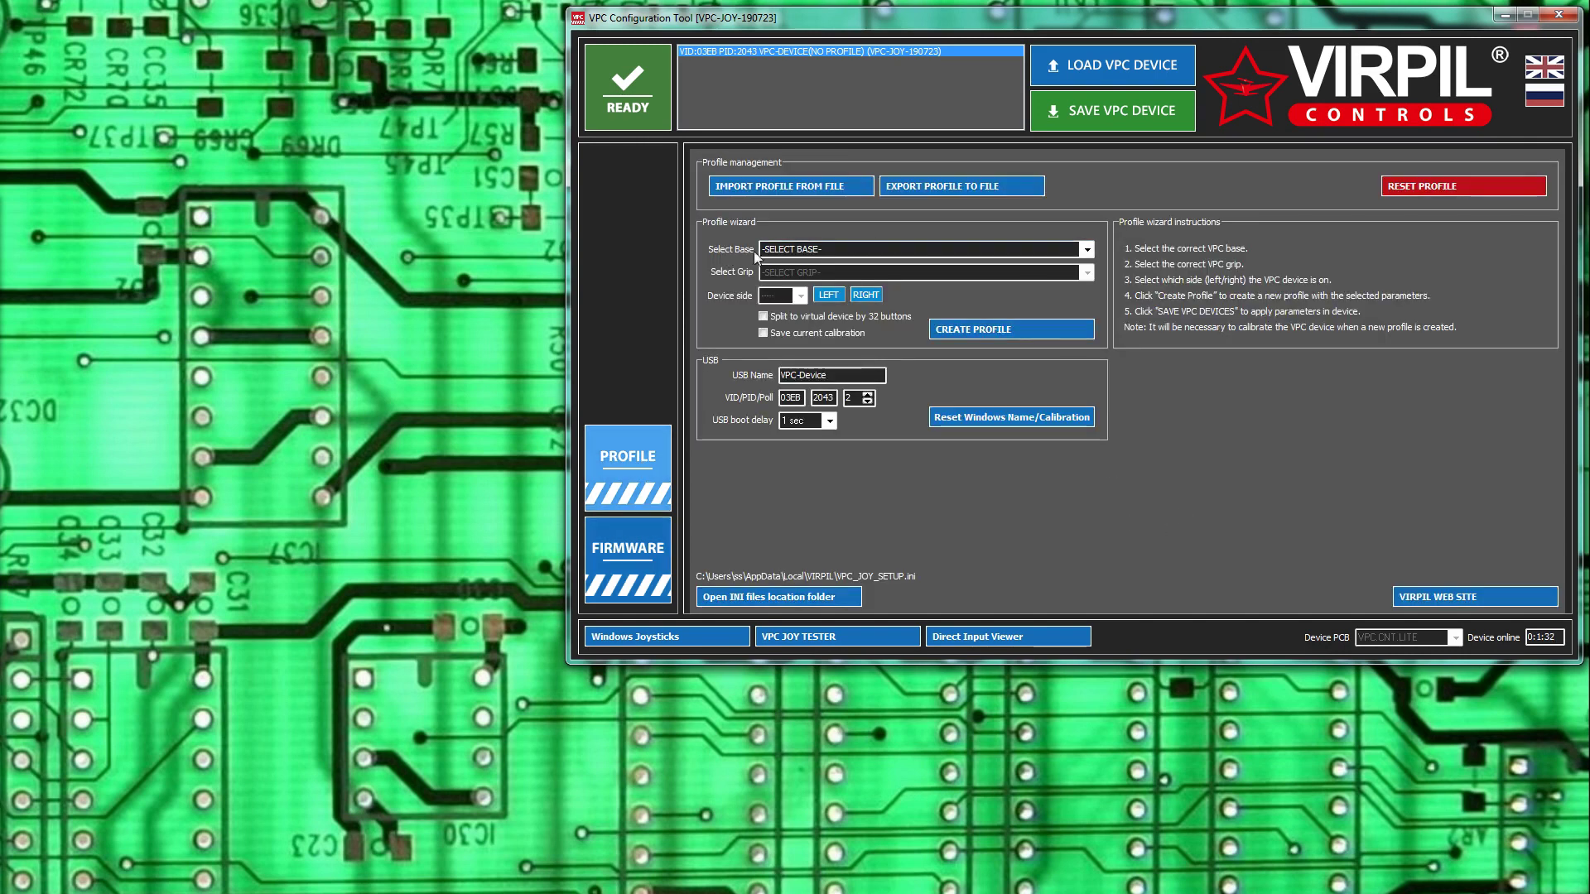
click(1088, 251)
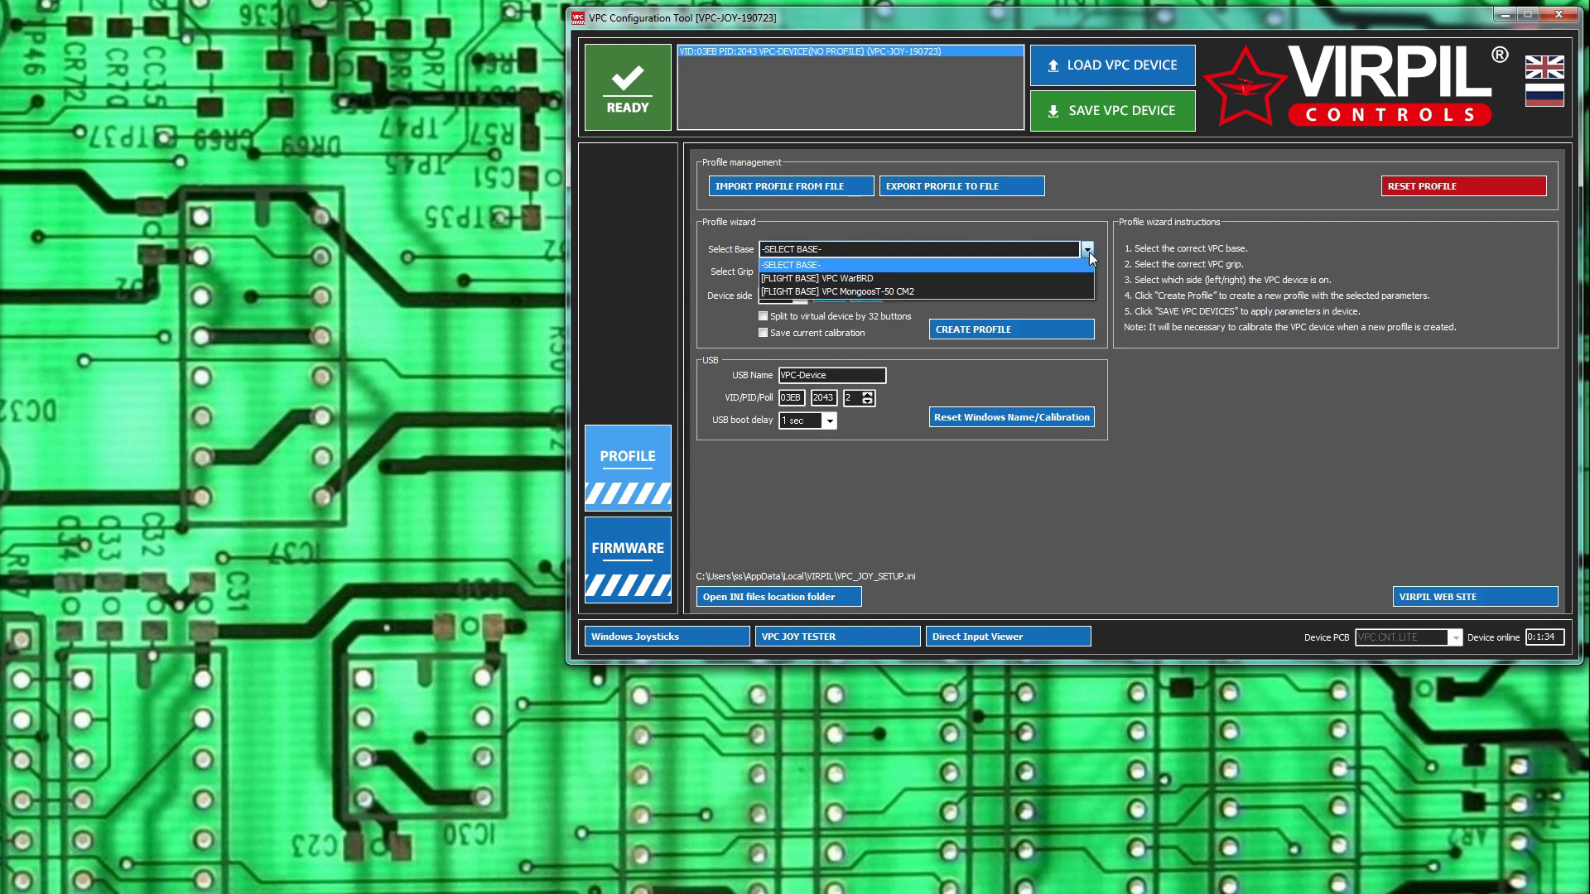
click(921, 294)
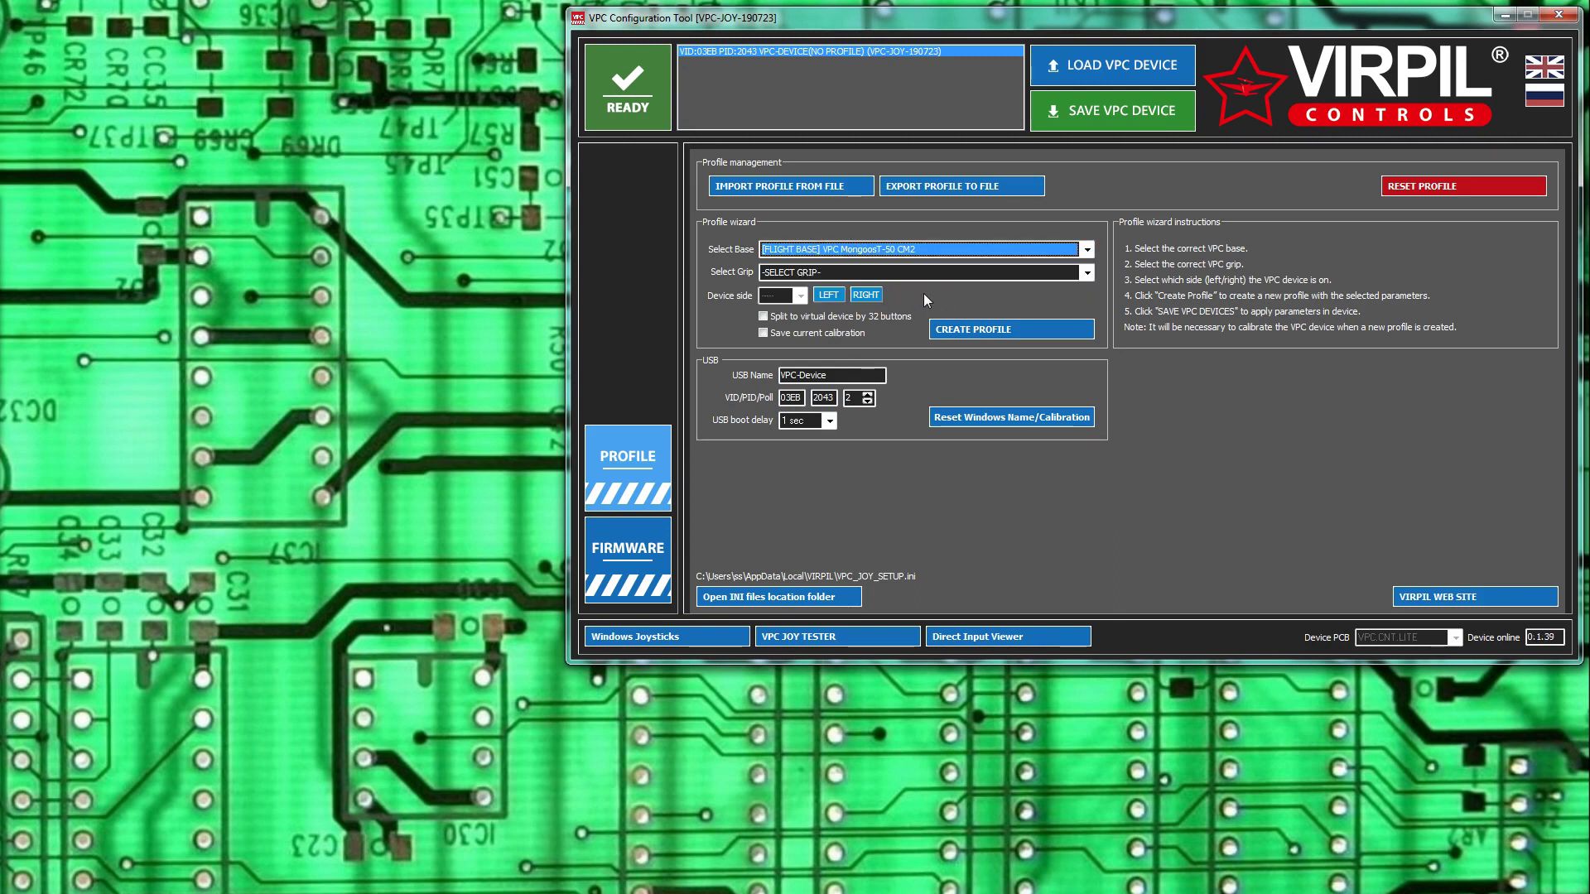
click(1088, 273)
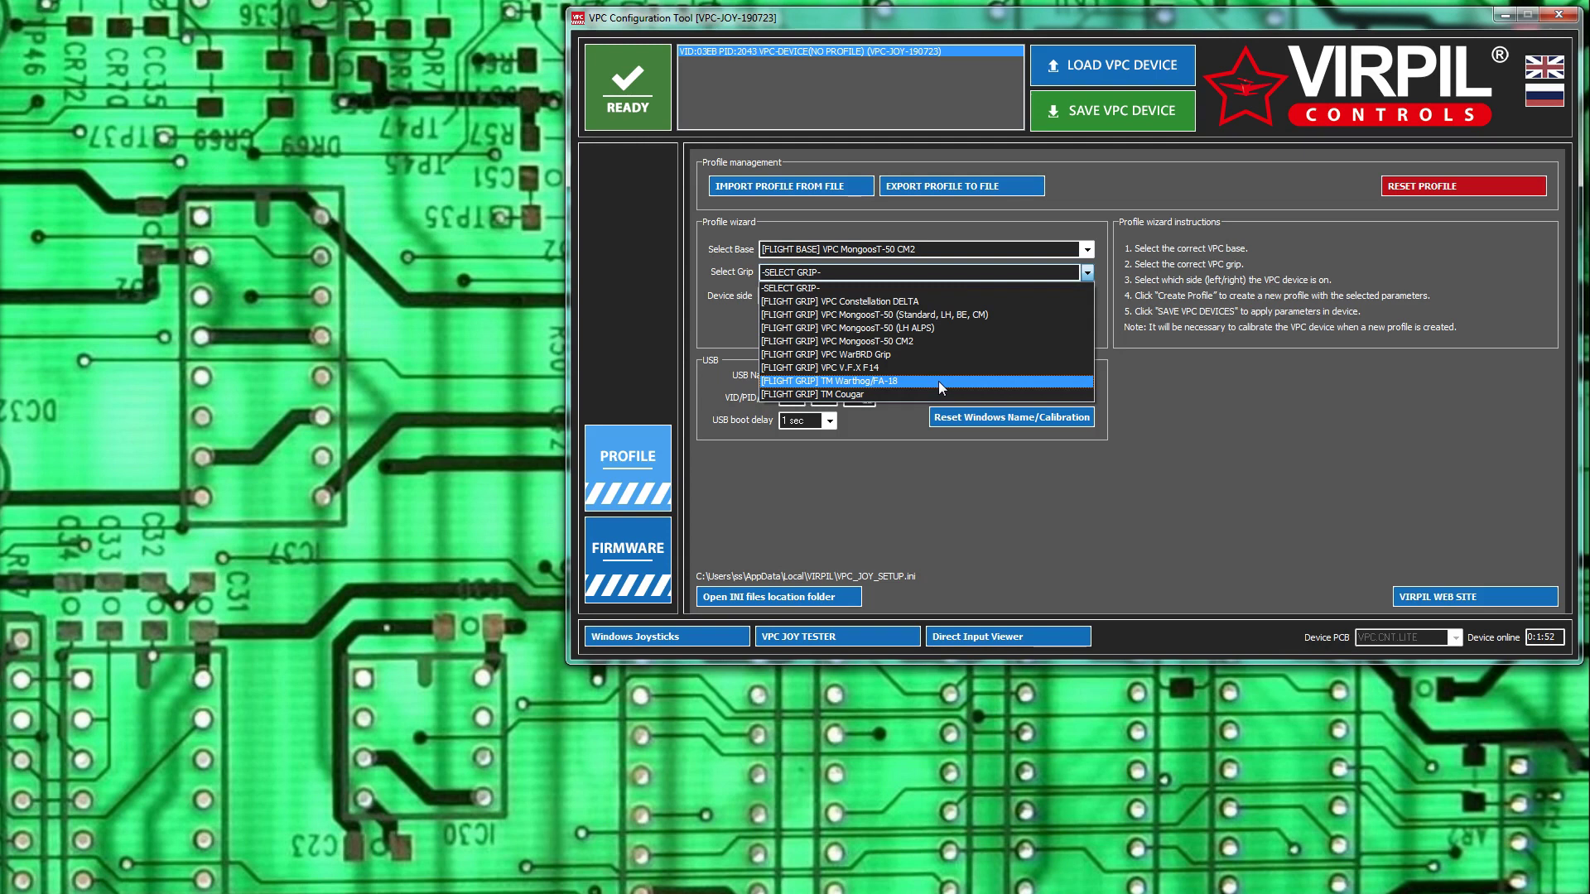
click(900, 343)
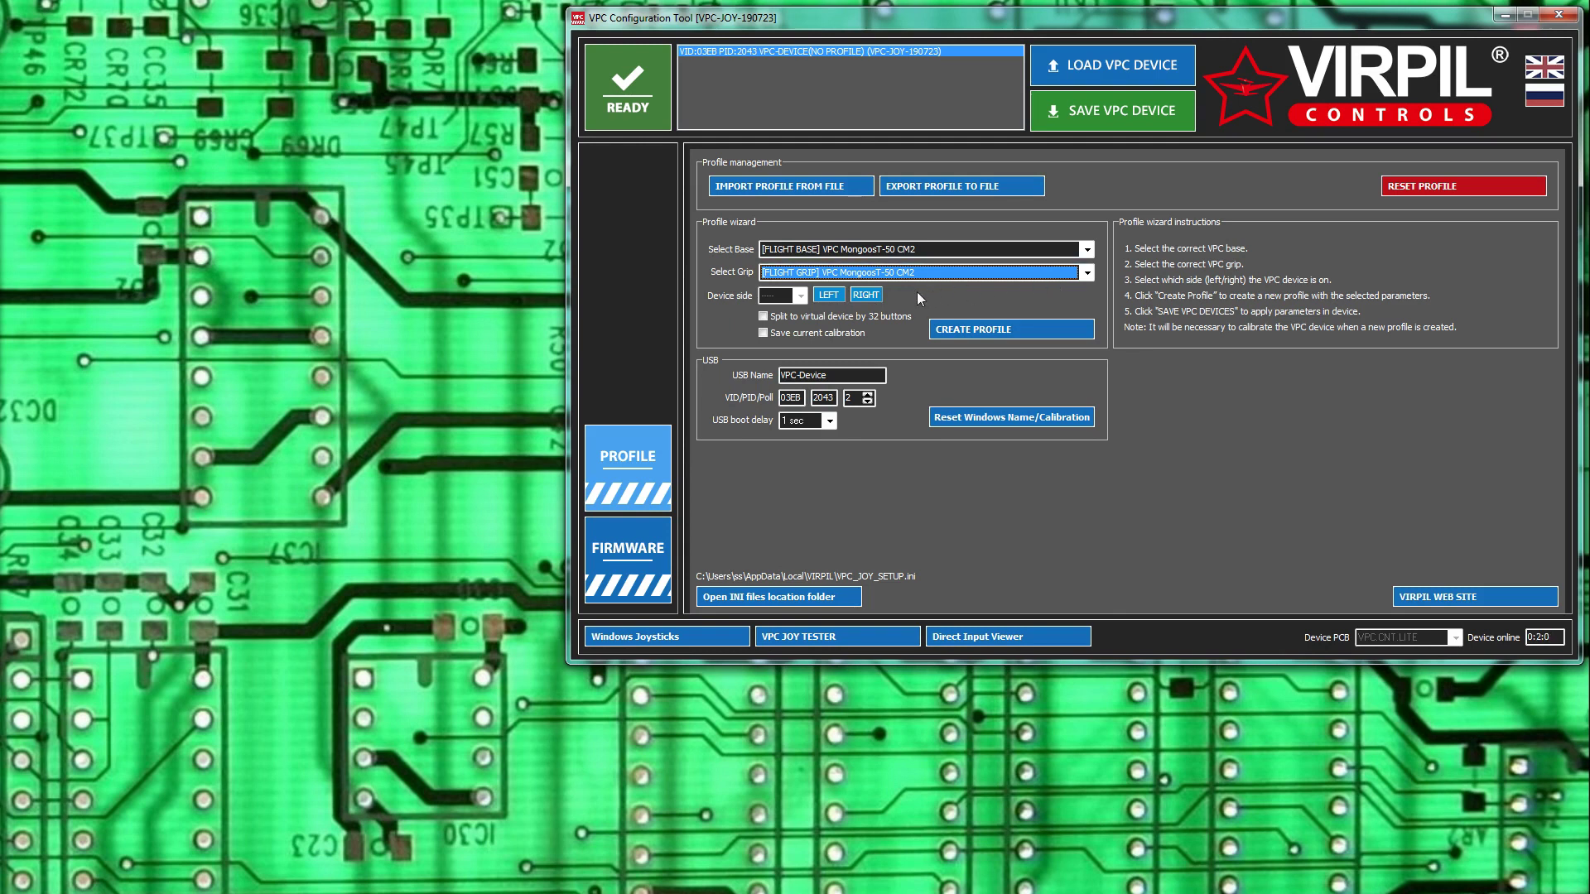
click(865, 296)
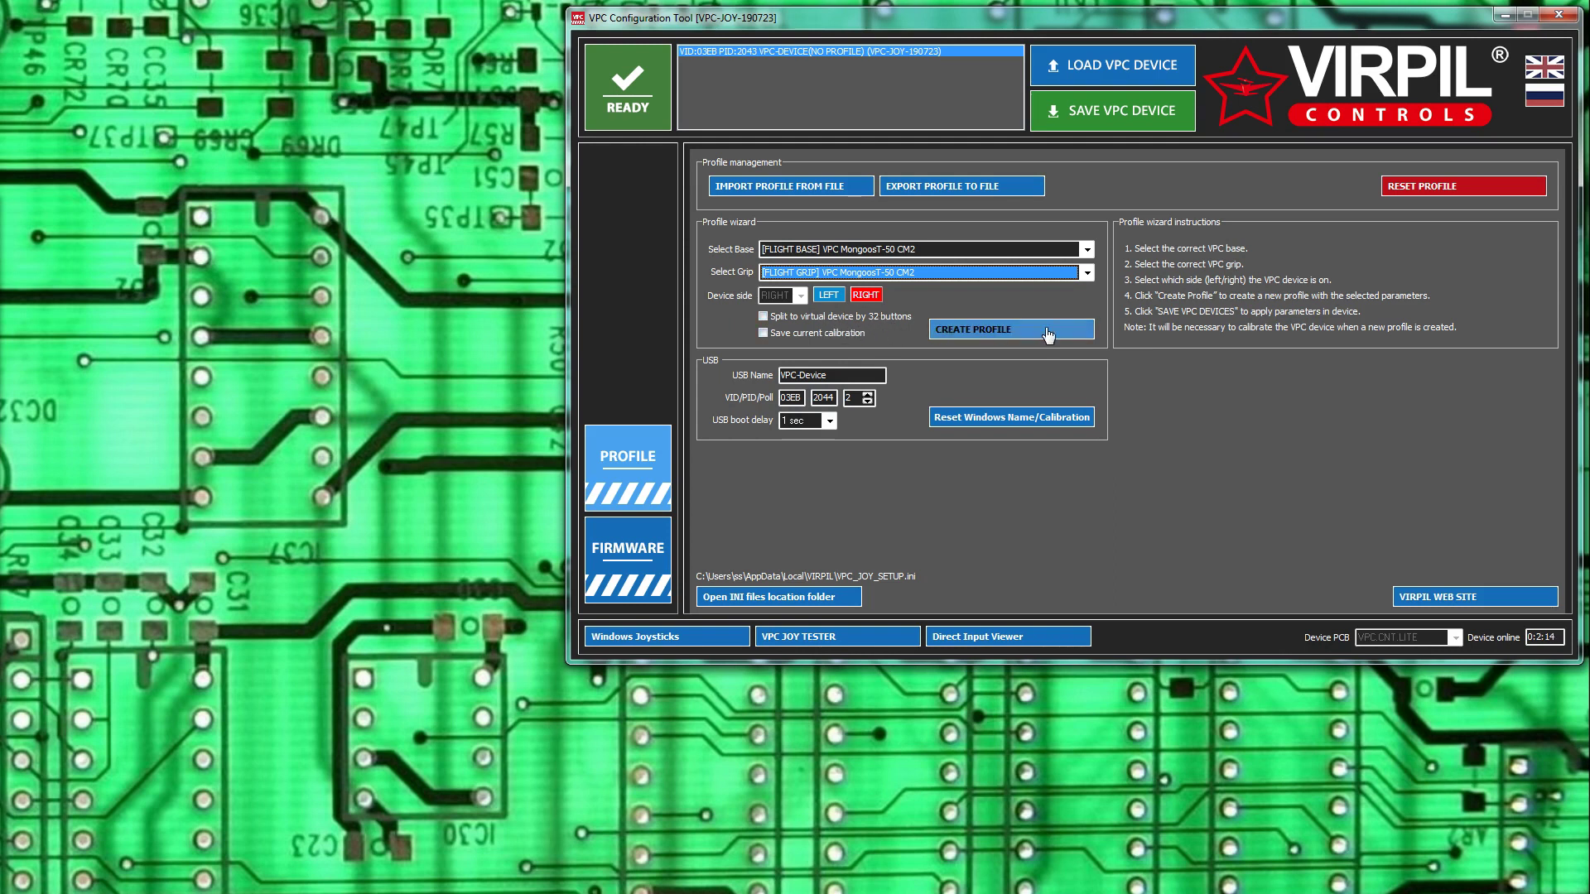
Create the MongoosT-50 CM2 profile and save it to the stick with SAVE VPC DEVICE
click(1011, 339)
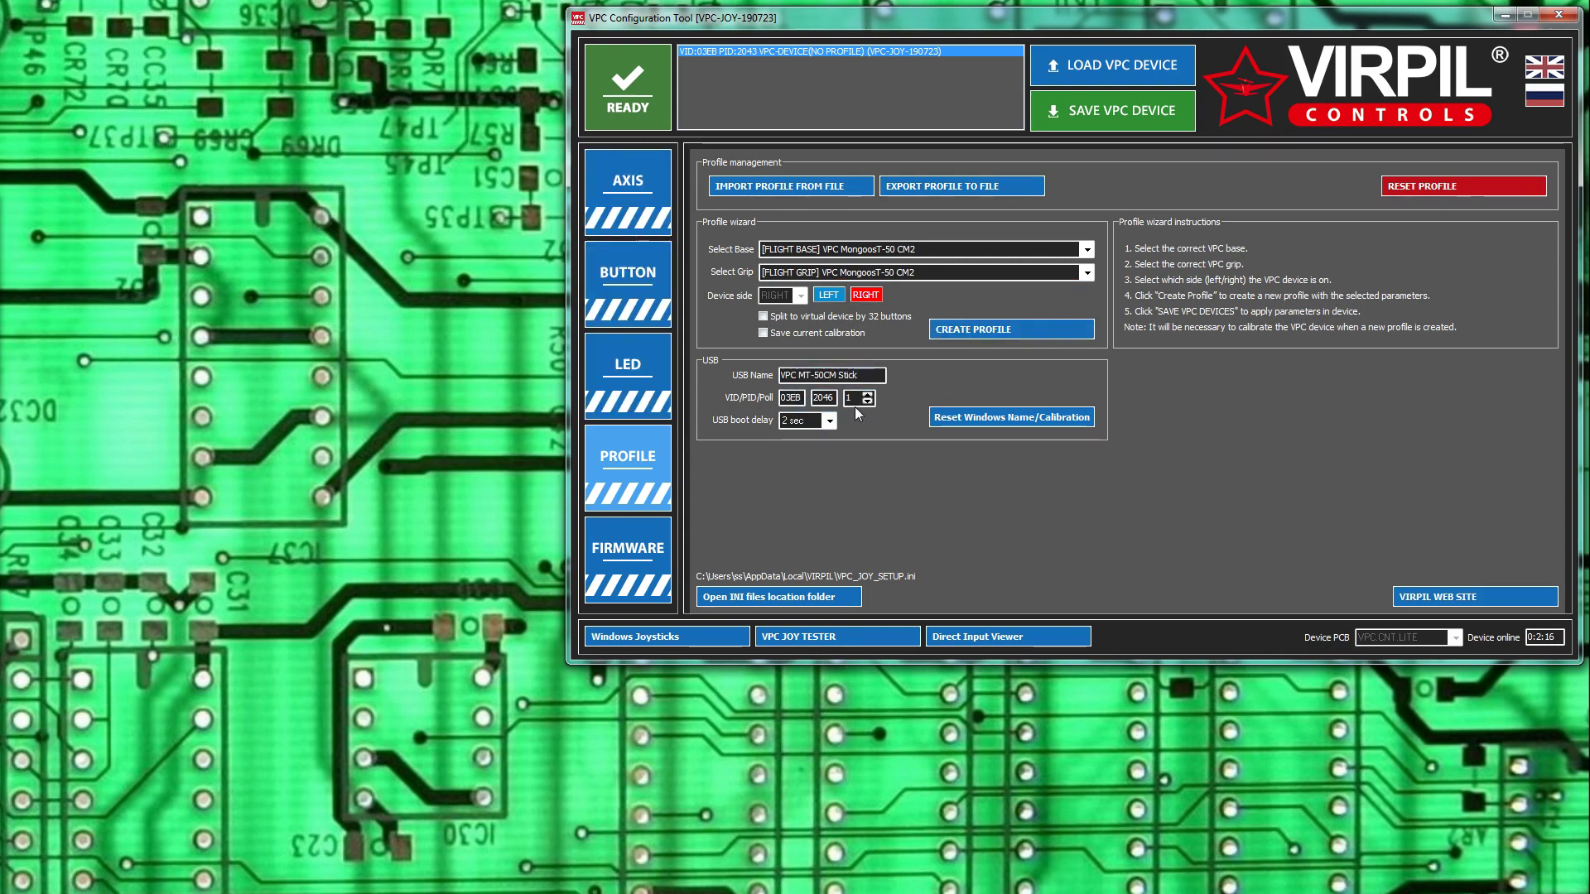
click(1085, 117)
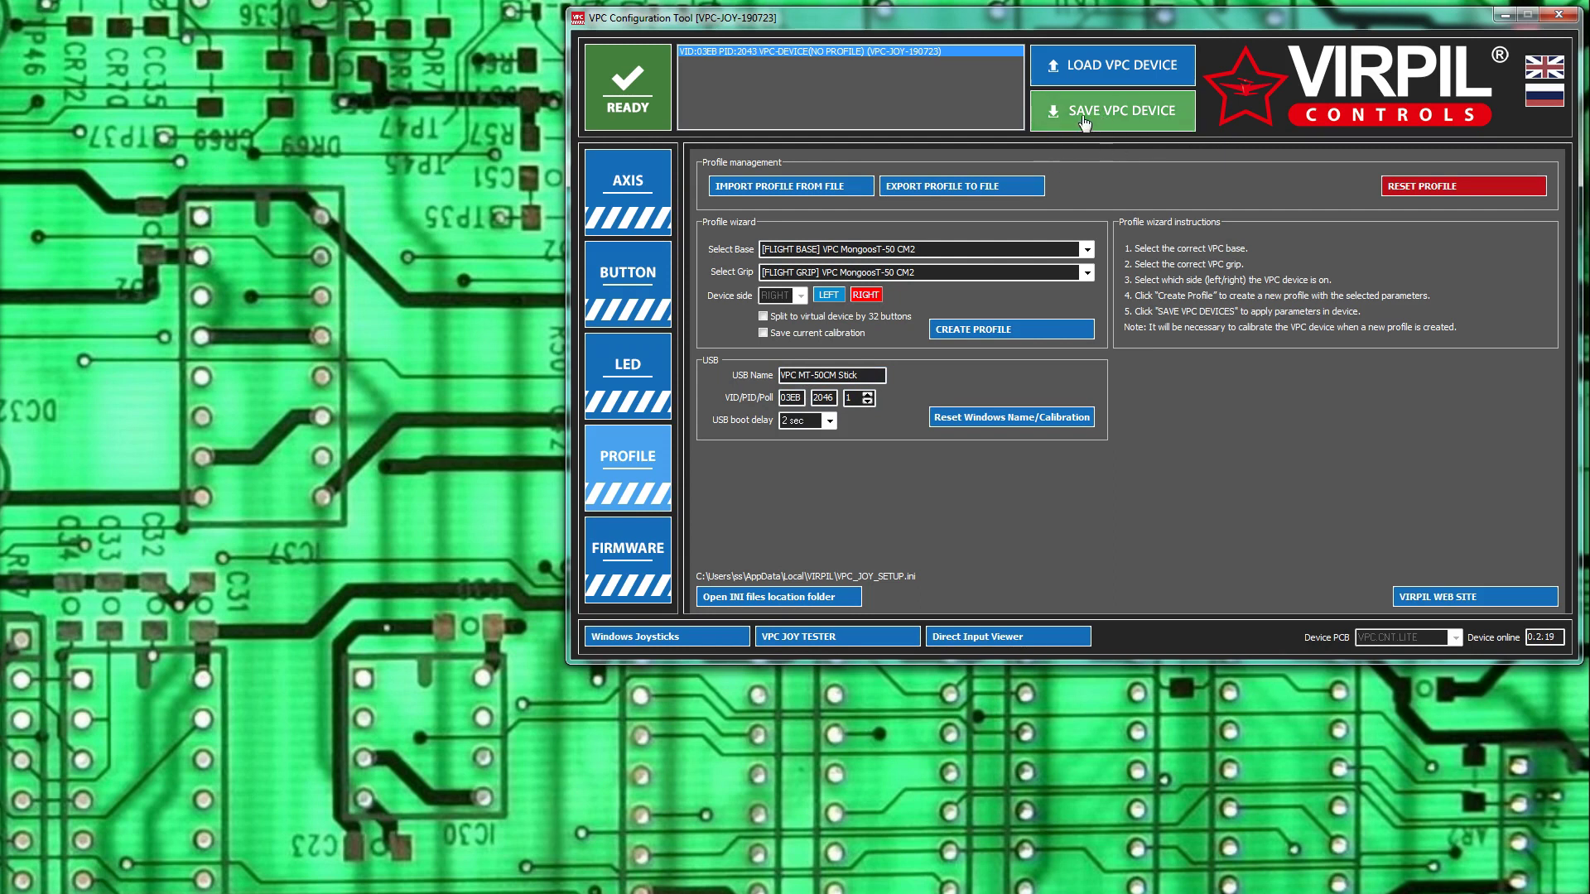
click(1113, 121)
click(1115, 120)
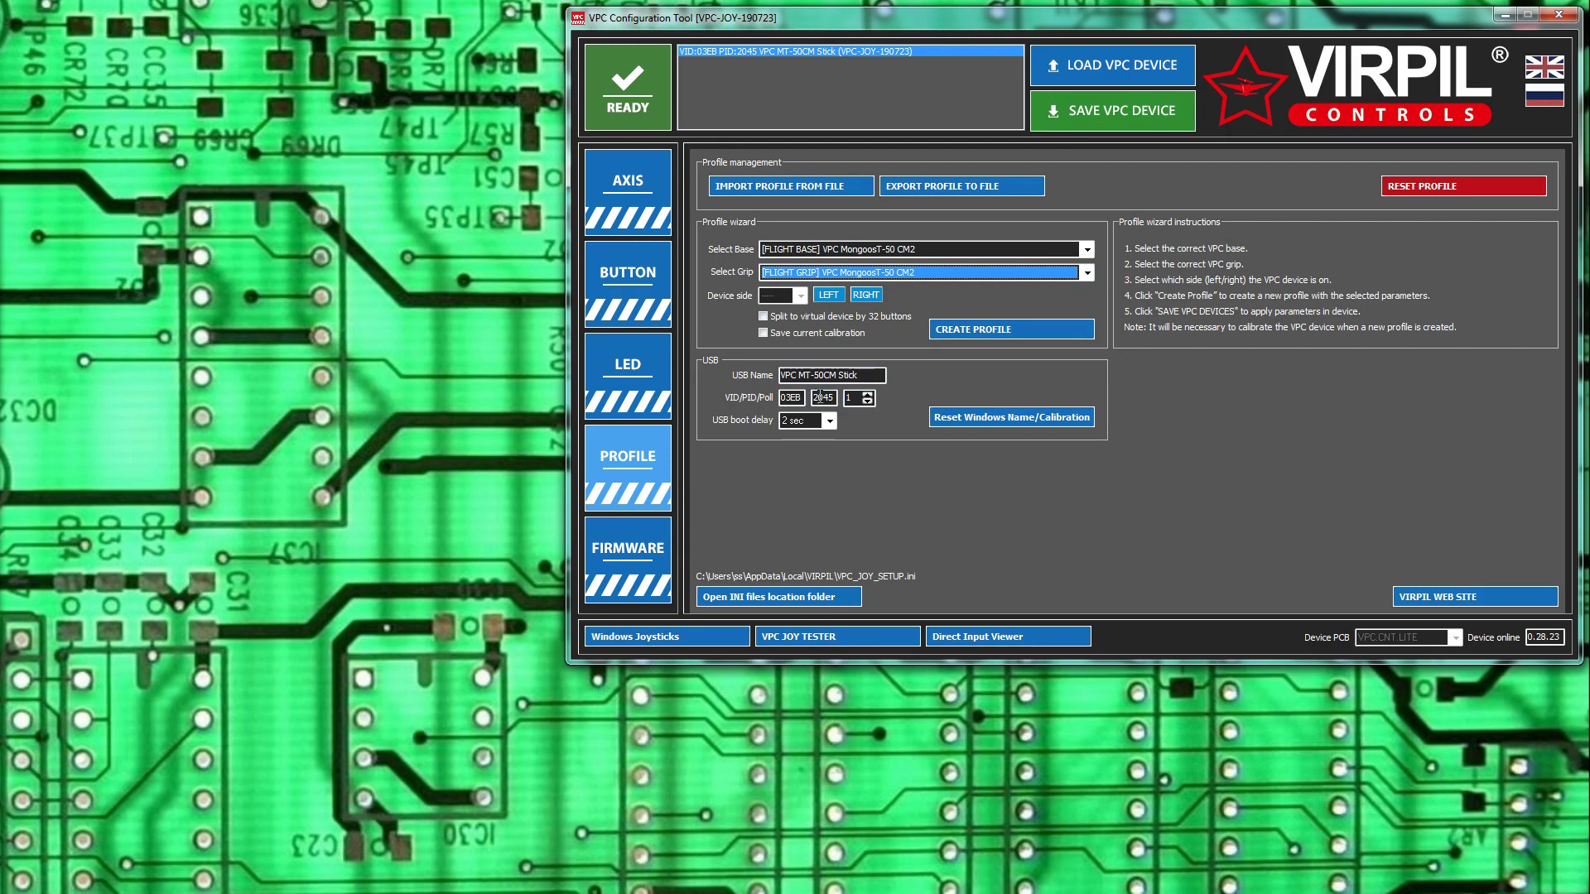
drag(835, 398, 814, 399)
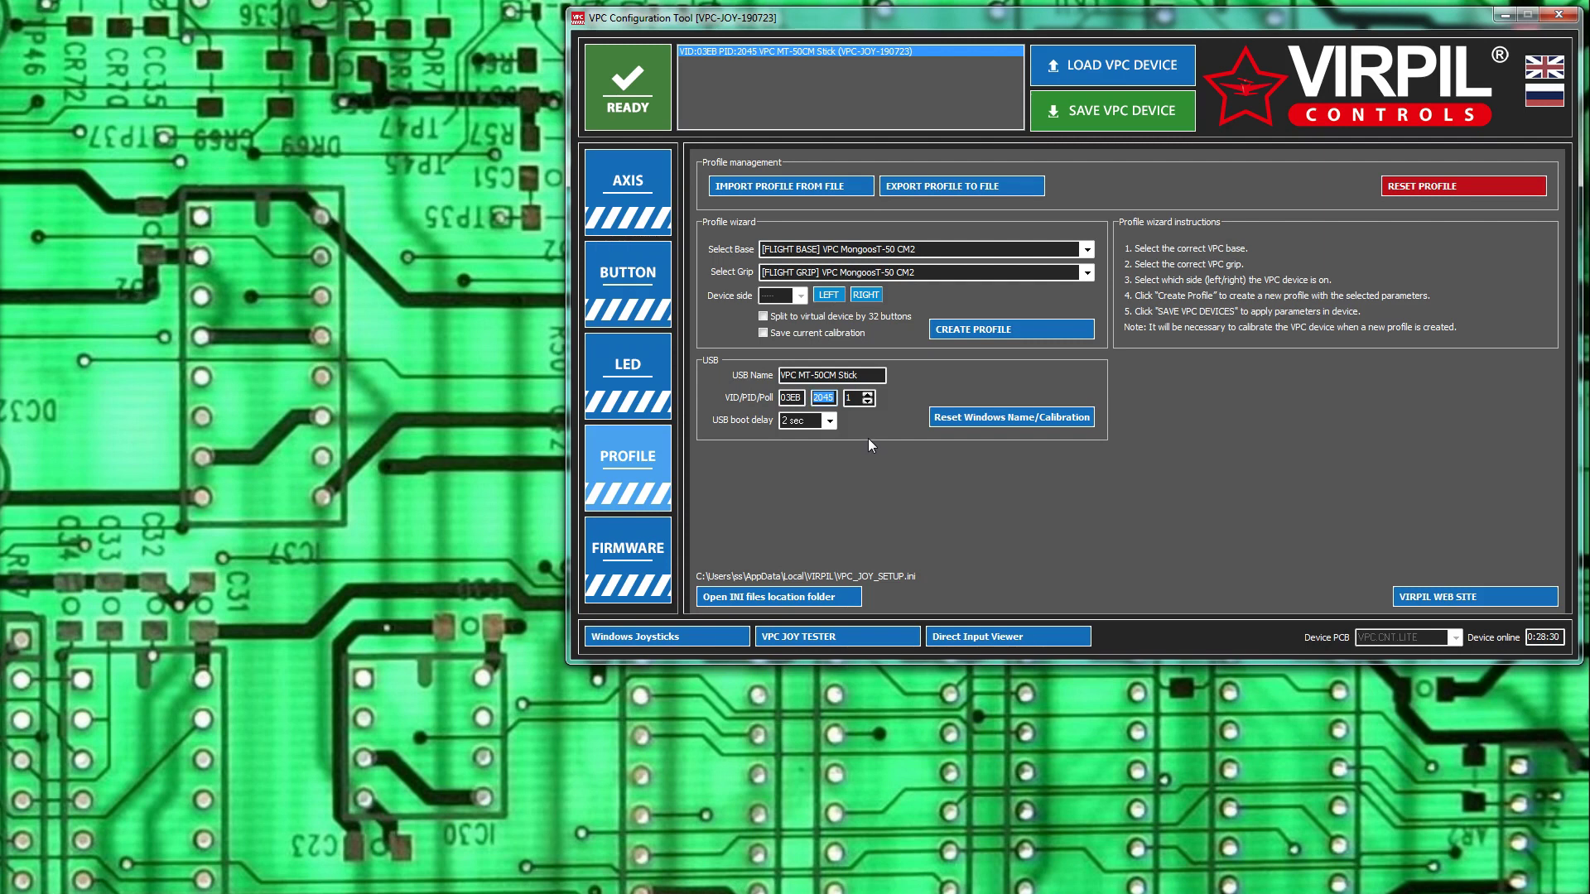
click(831, 396)
click(1098, 110)
click(828, 427)
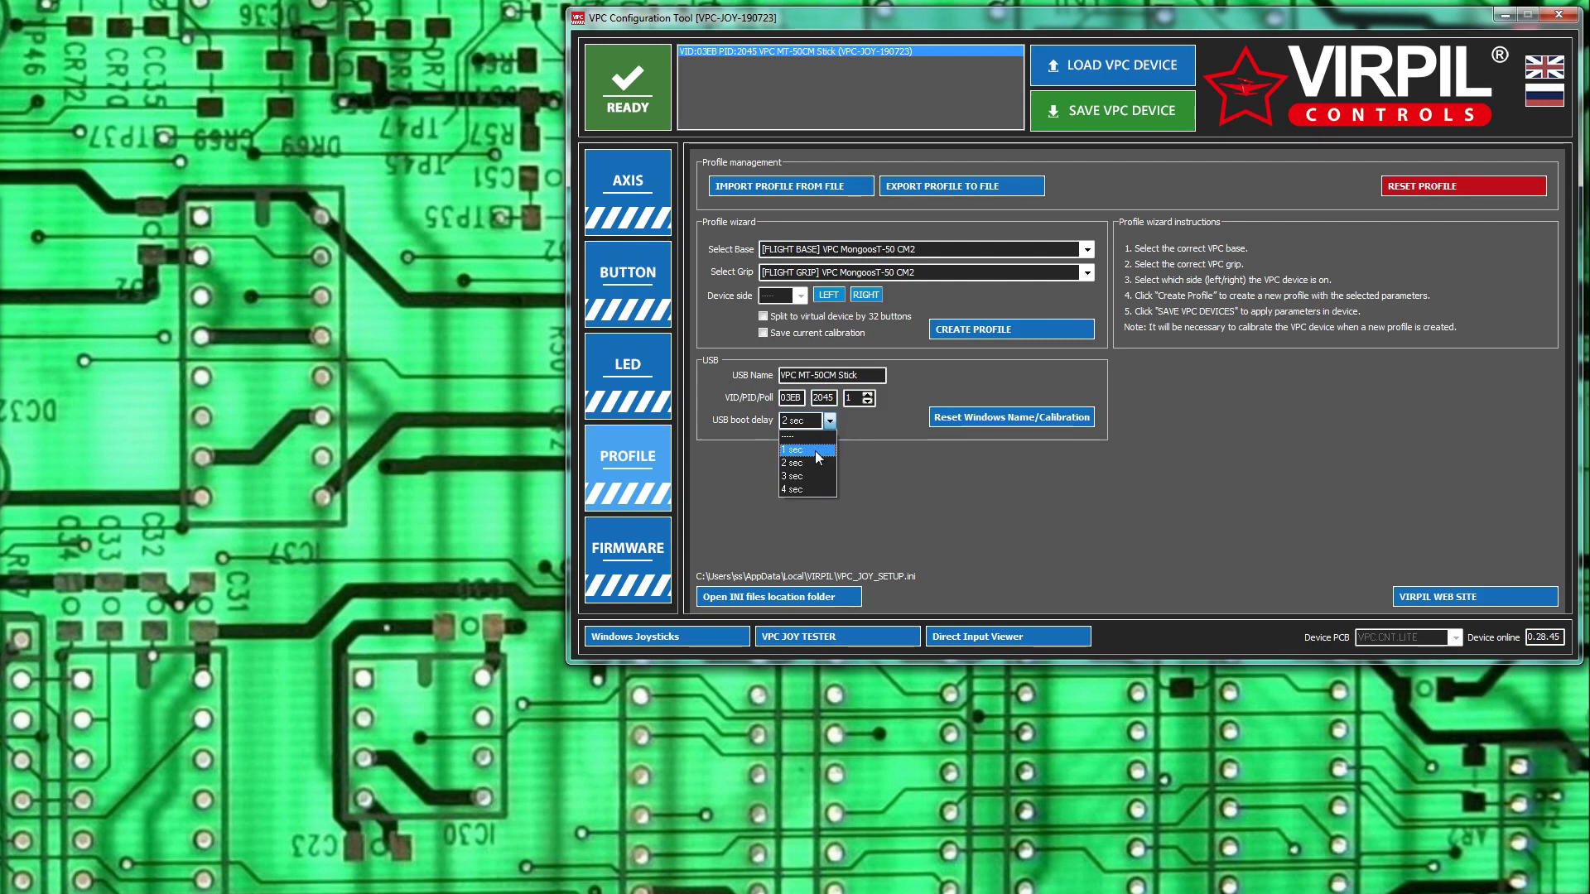
click(962, 477)
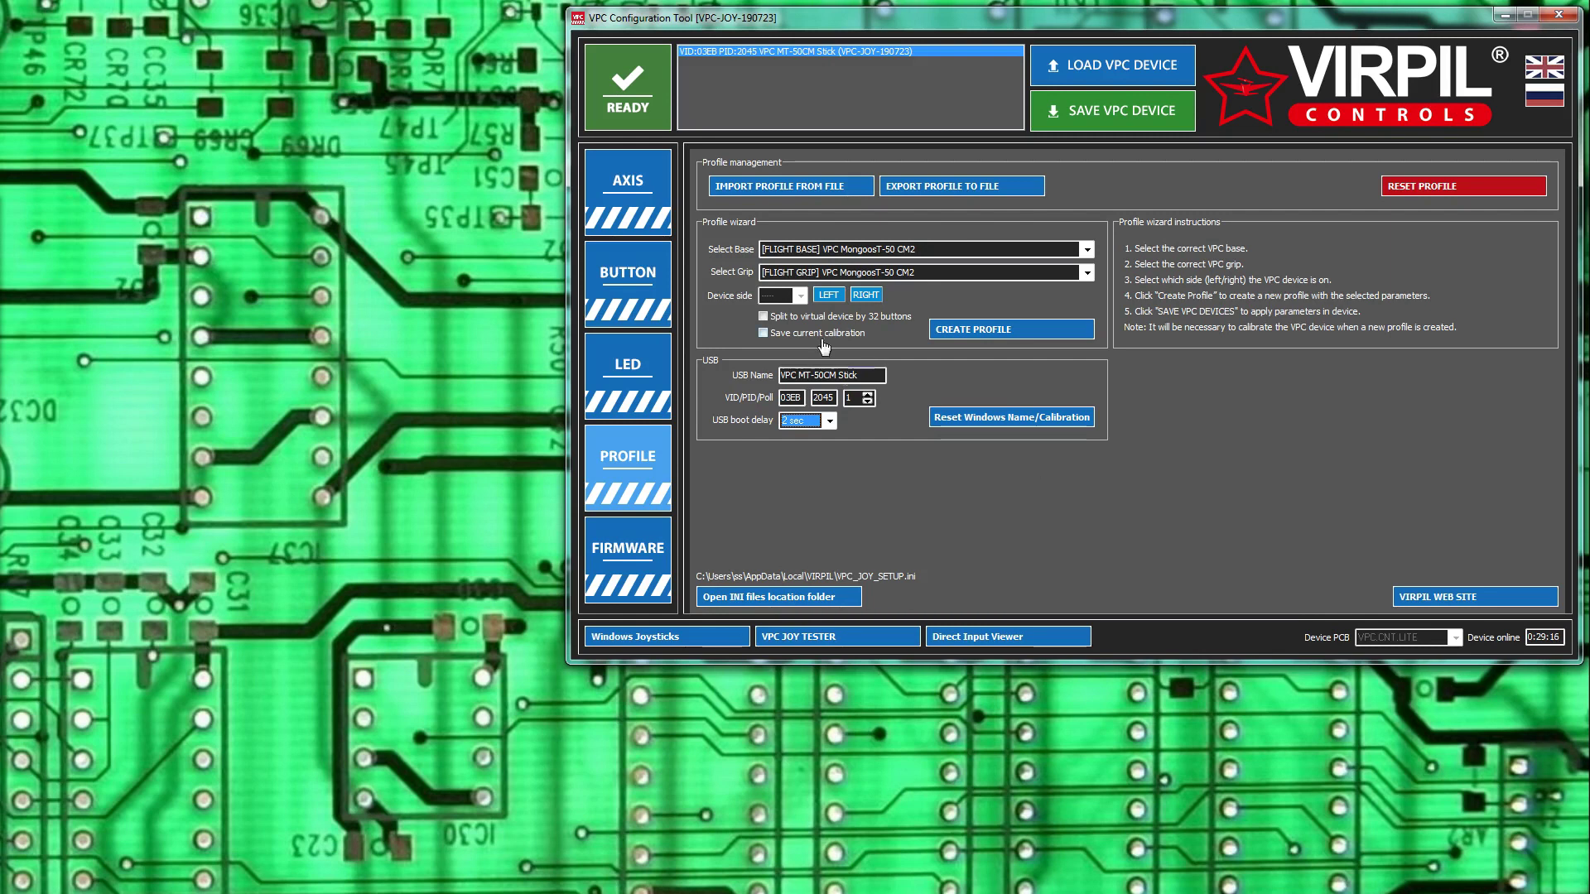
Open axis calibration for the X, Y and Z axes from the AXIS page
click(635, 184)
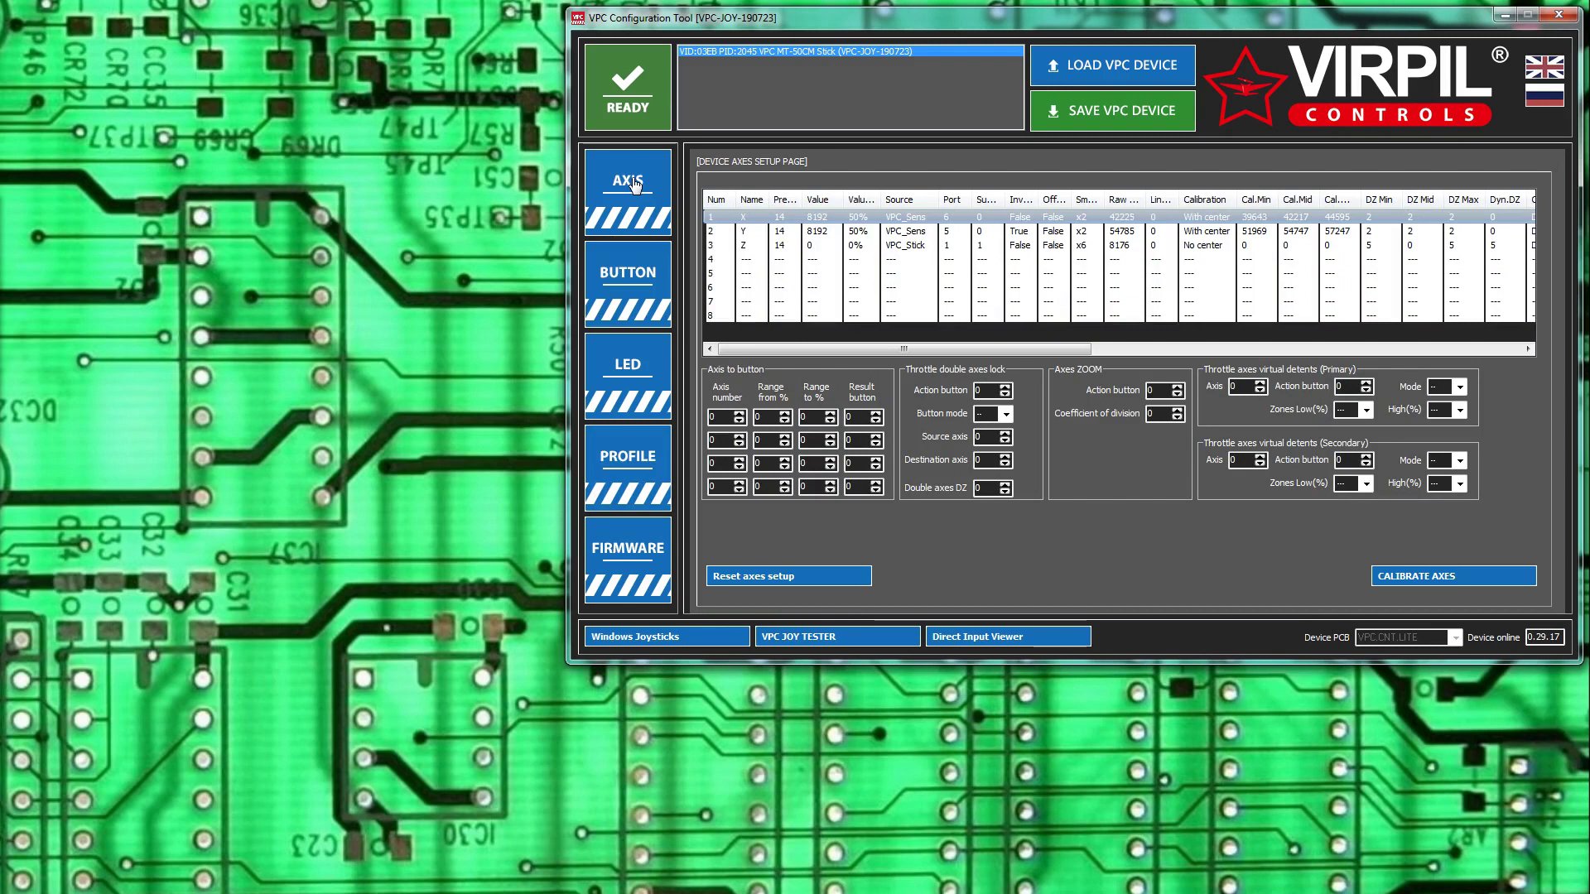
click(1462, 578)
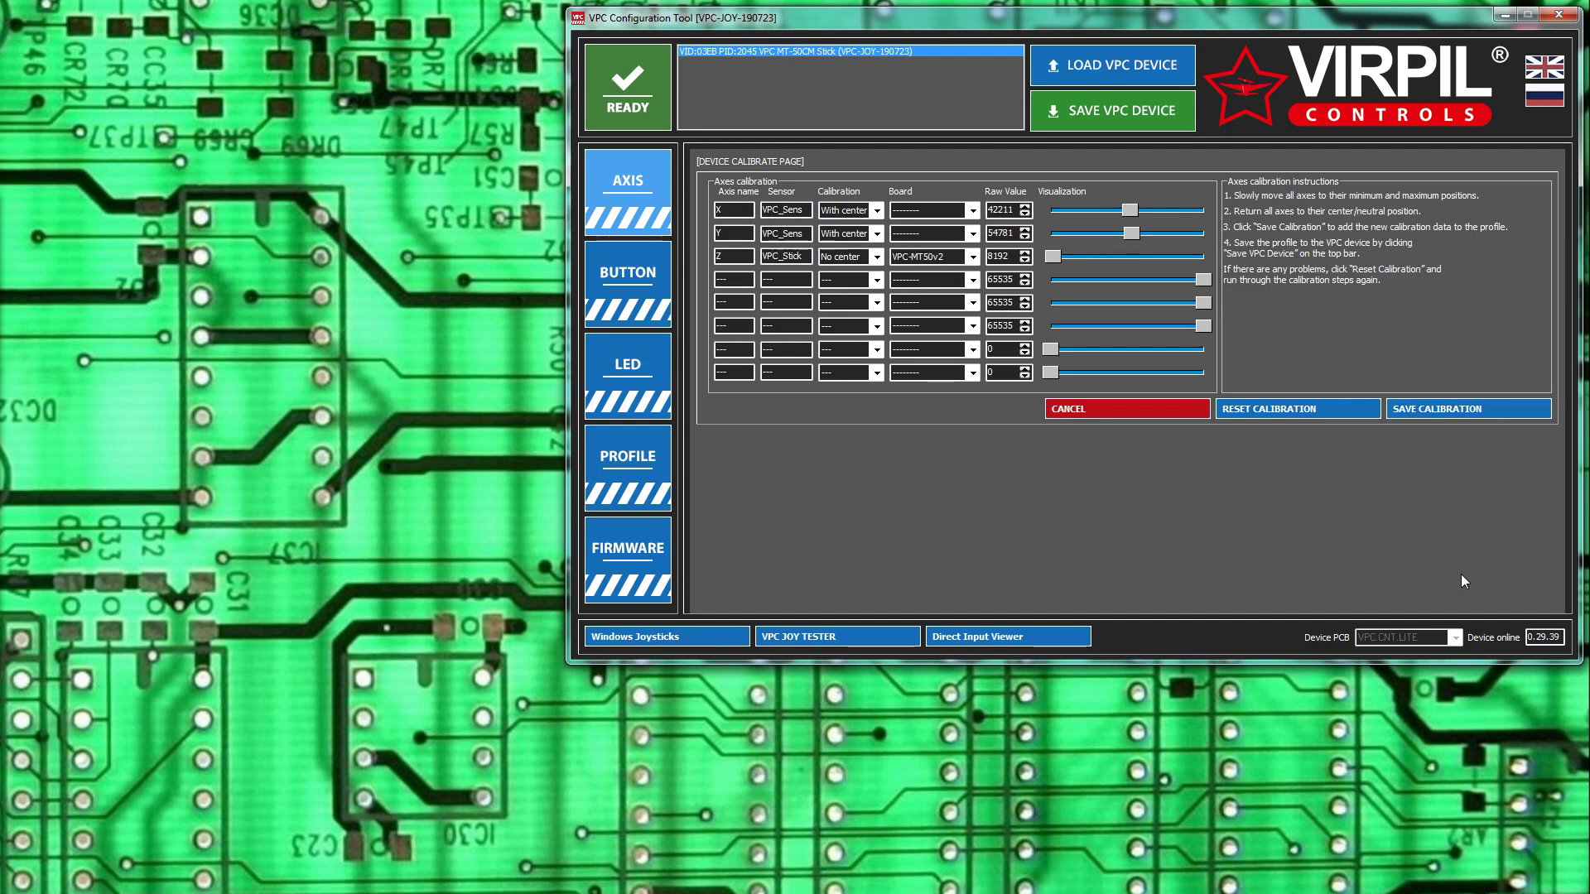
Save the axis calibration and write the profile with axis 3 mapped to buttons 33 and 34
click(1464, 422)
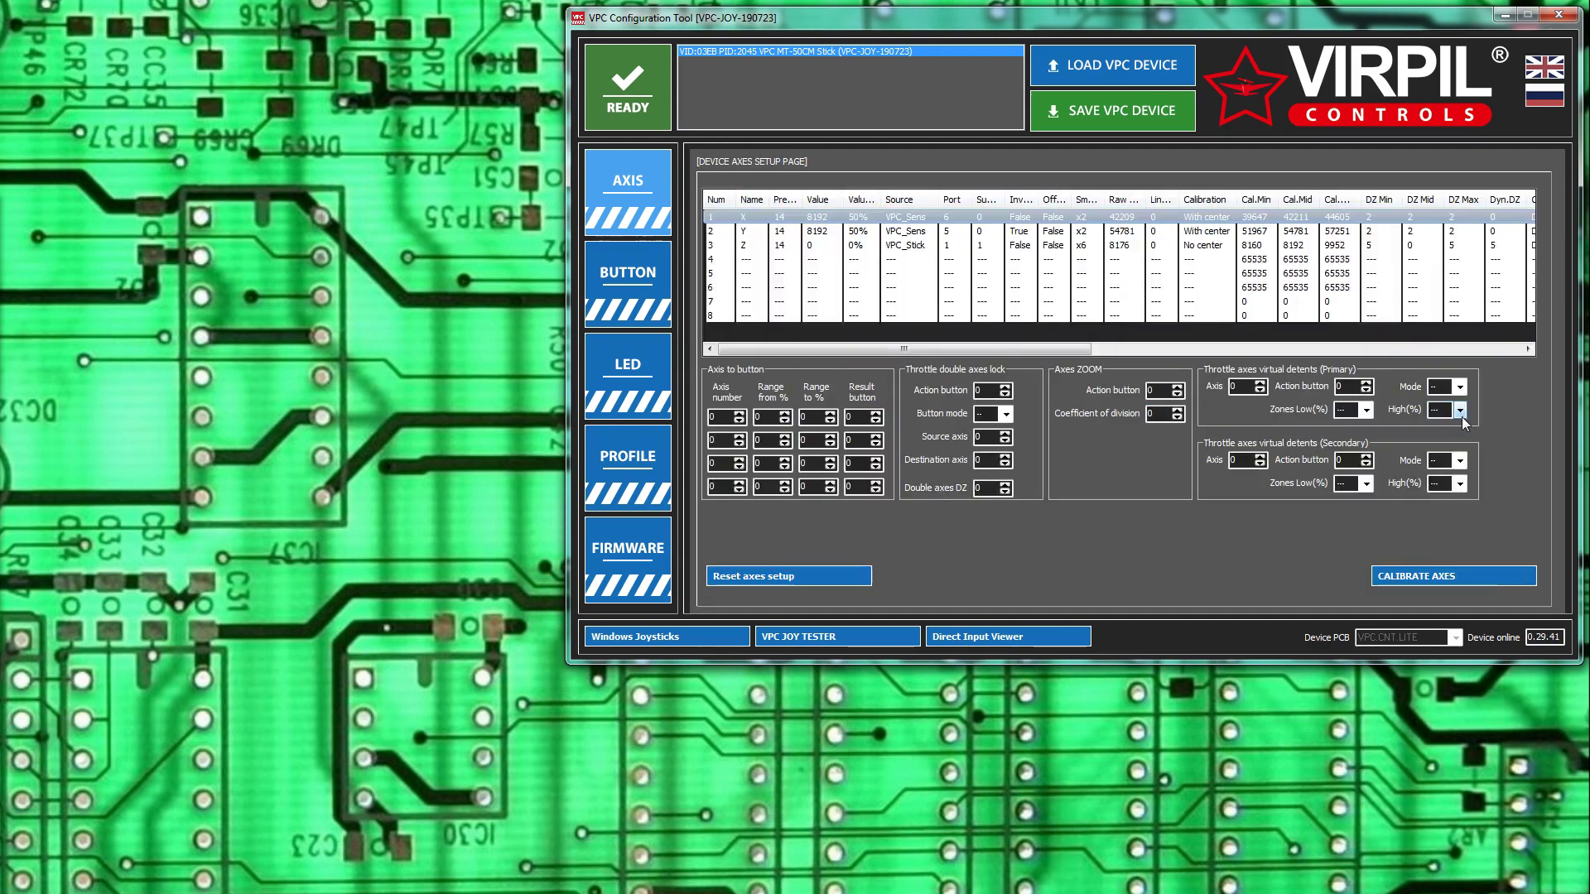
click(1096, 116)
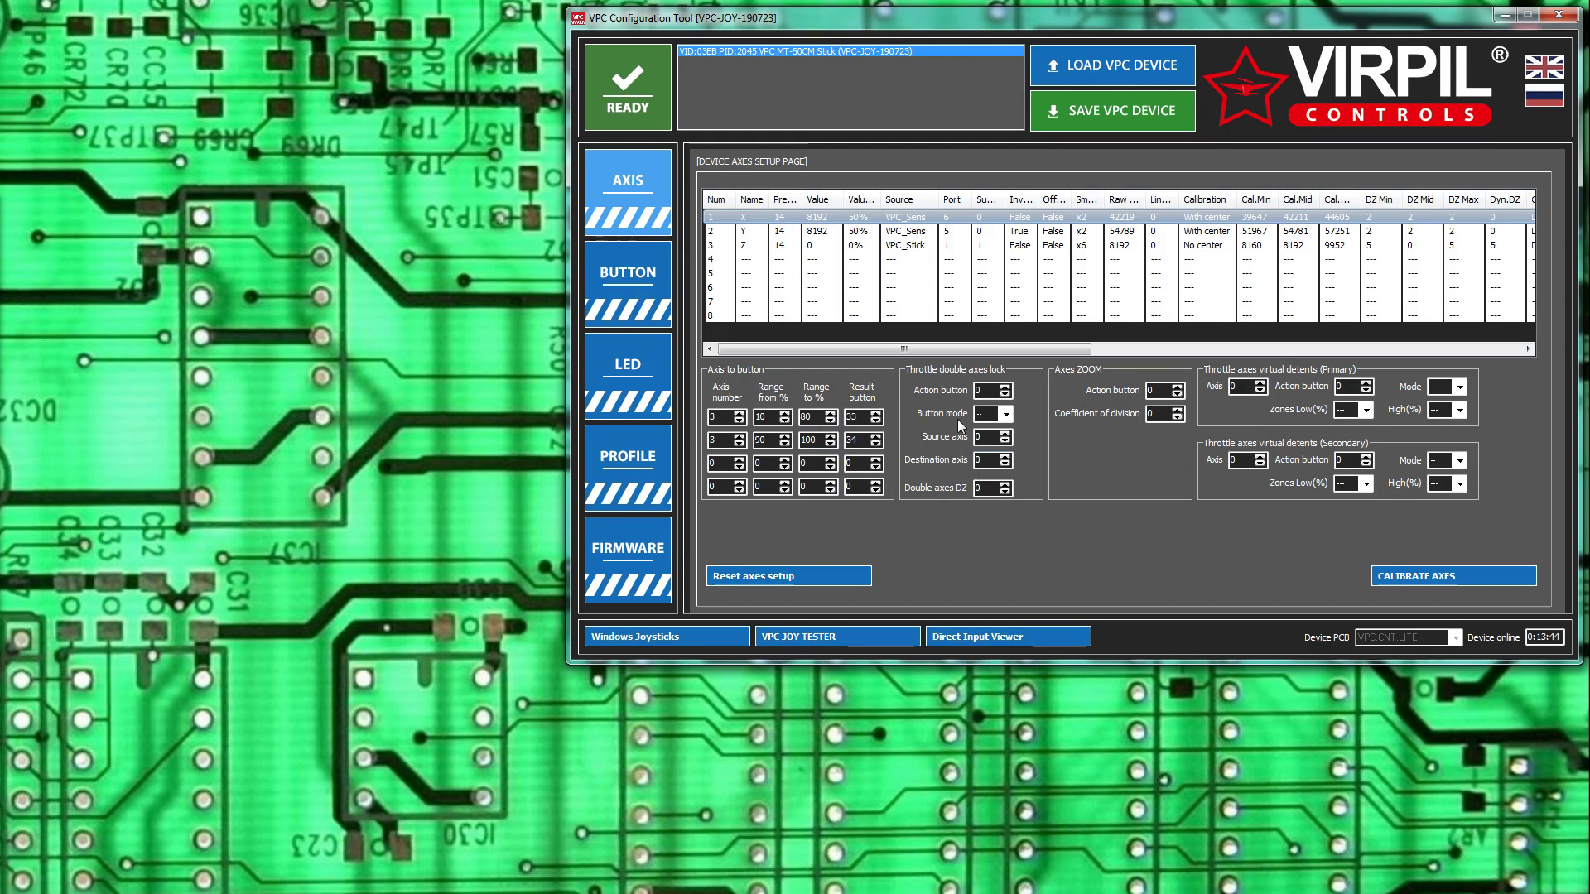
Read the stick's current settings and export the profile to Big_Game (R:) > vpc_profiles_backup
click(645, 456)
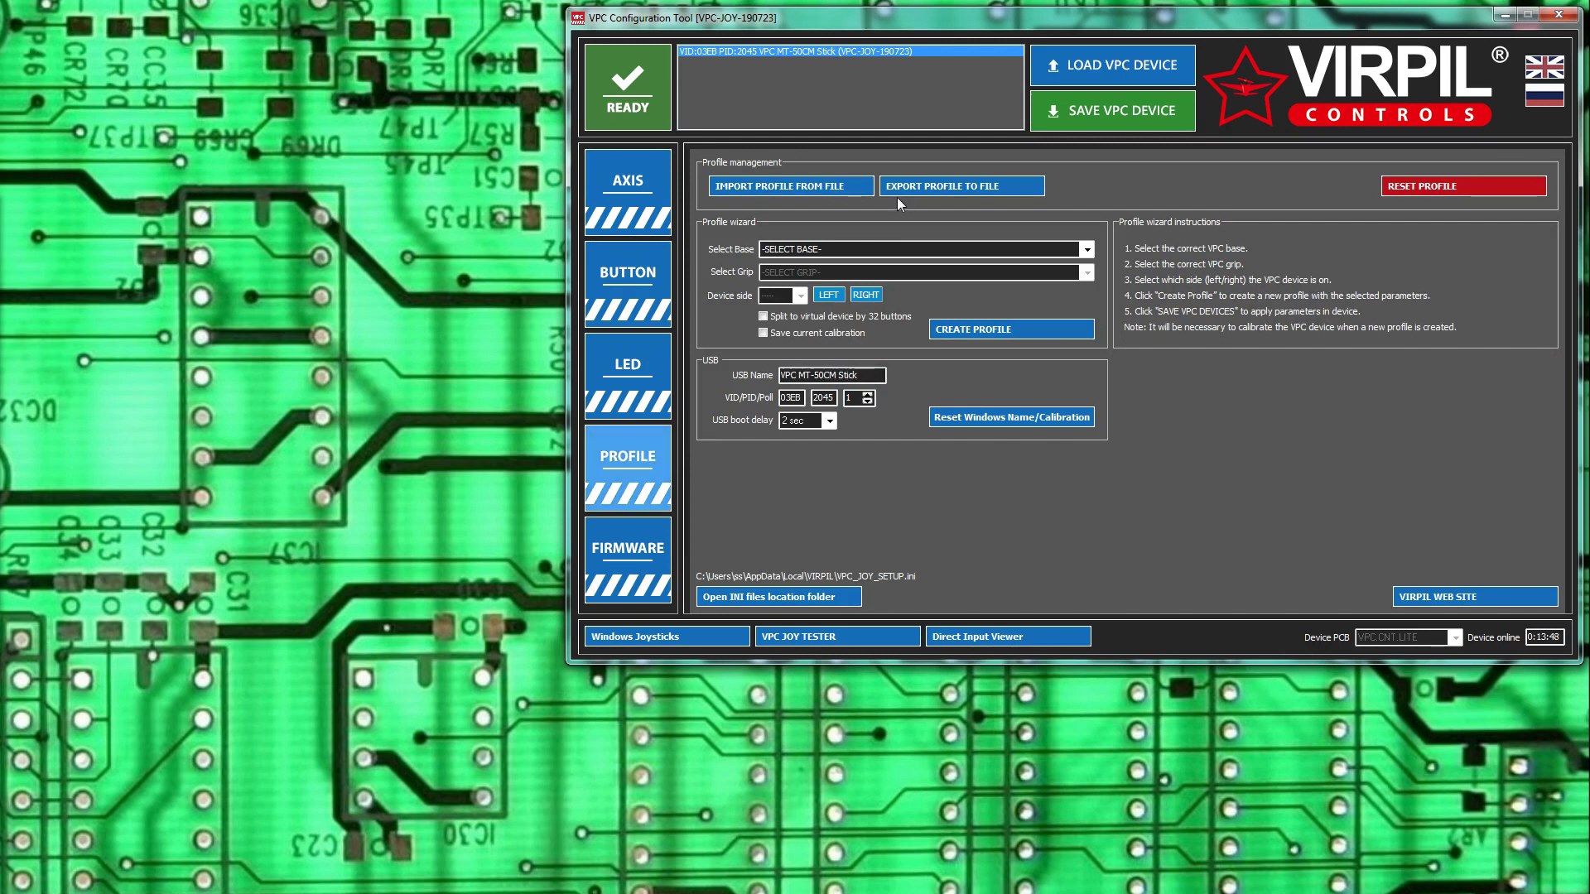
click(1118, 76)
click(919, 187)
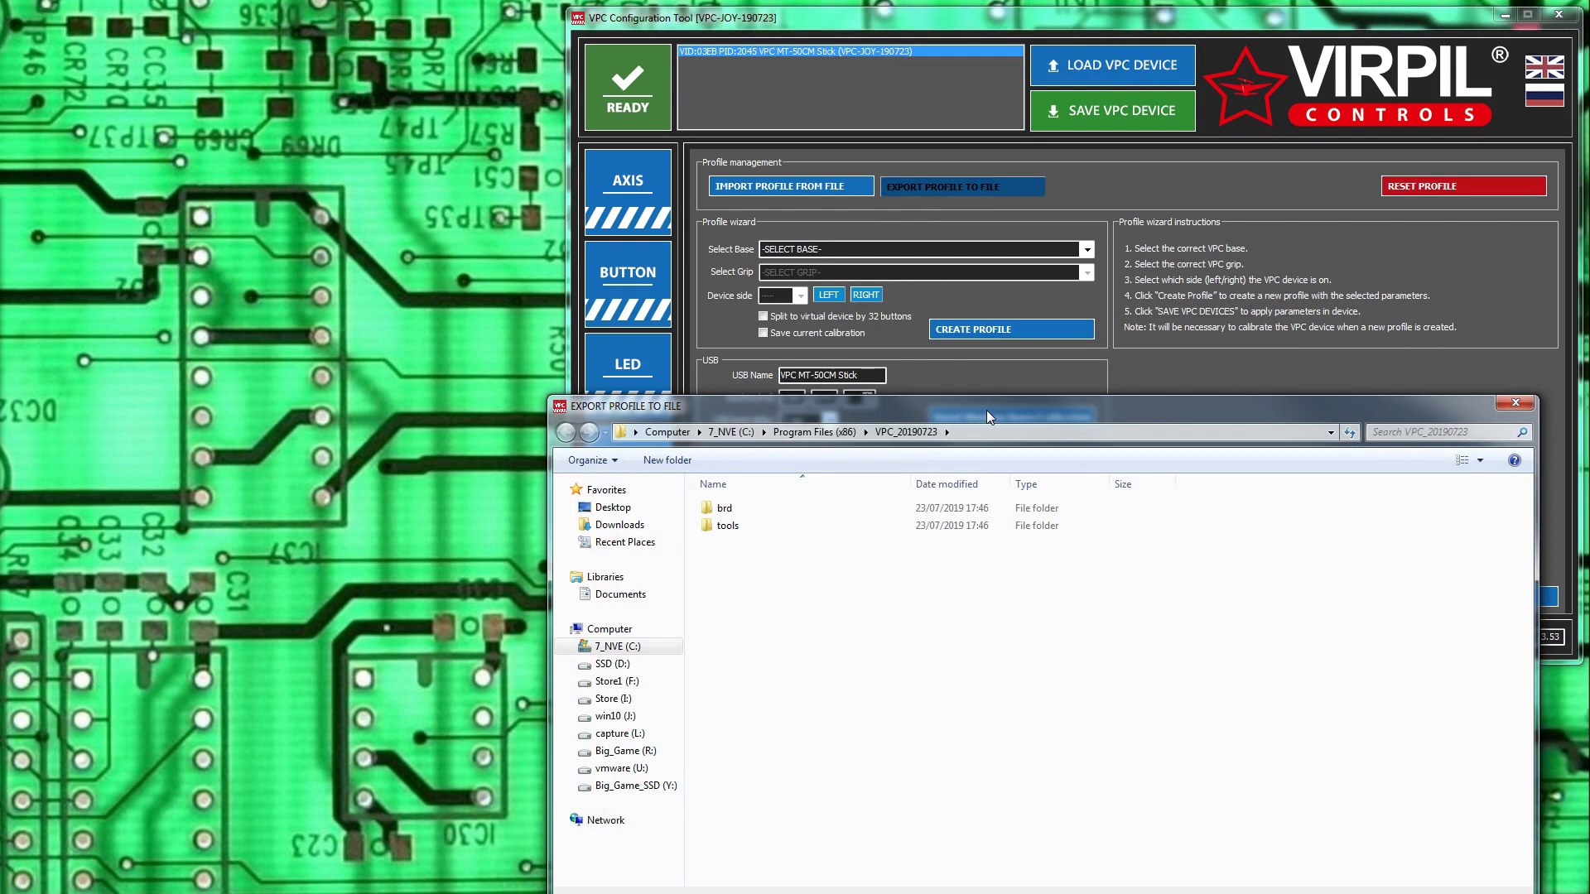
drag(986, 410, 1026, 172)
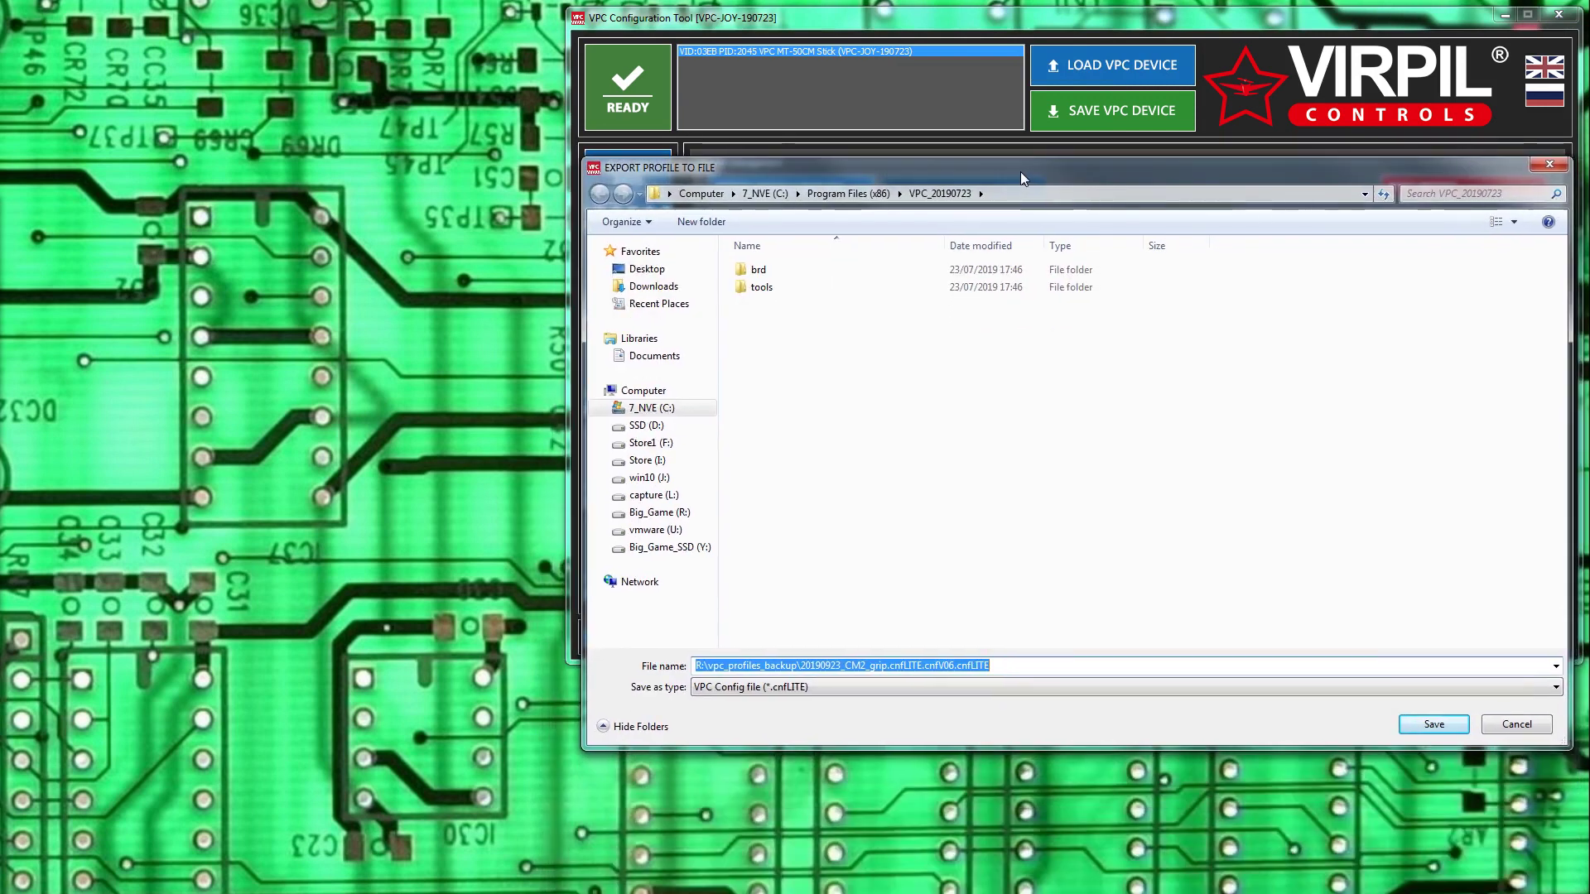
click(660, 512)
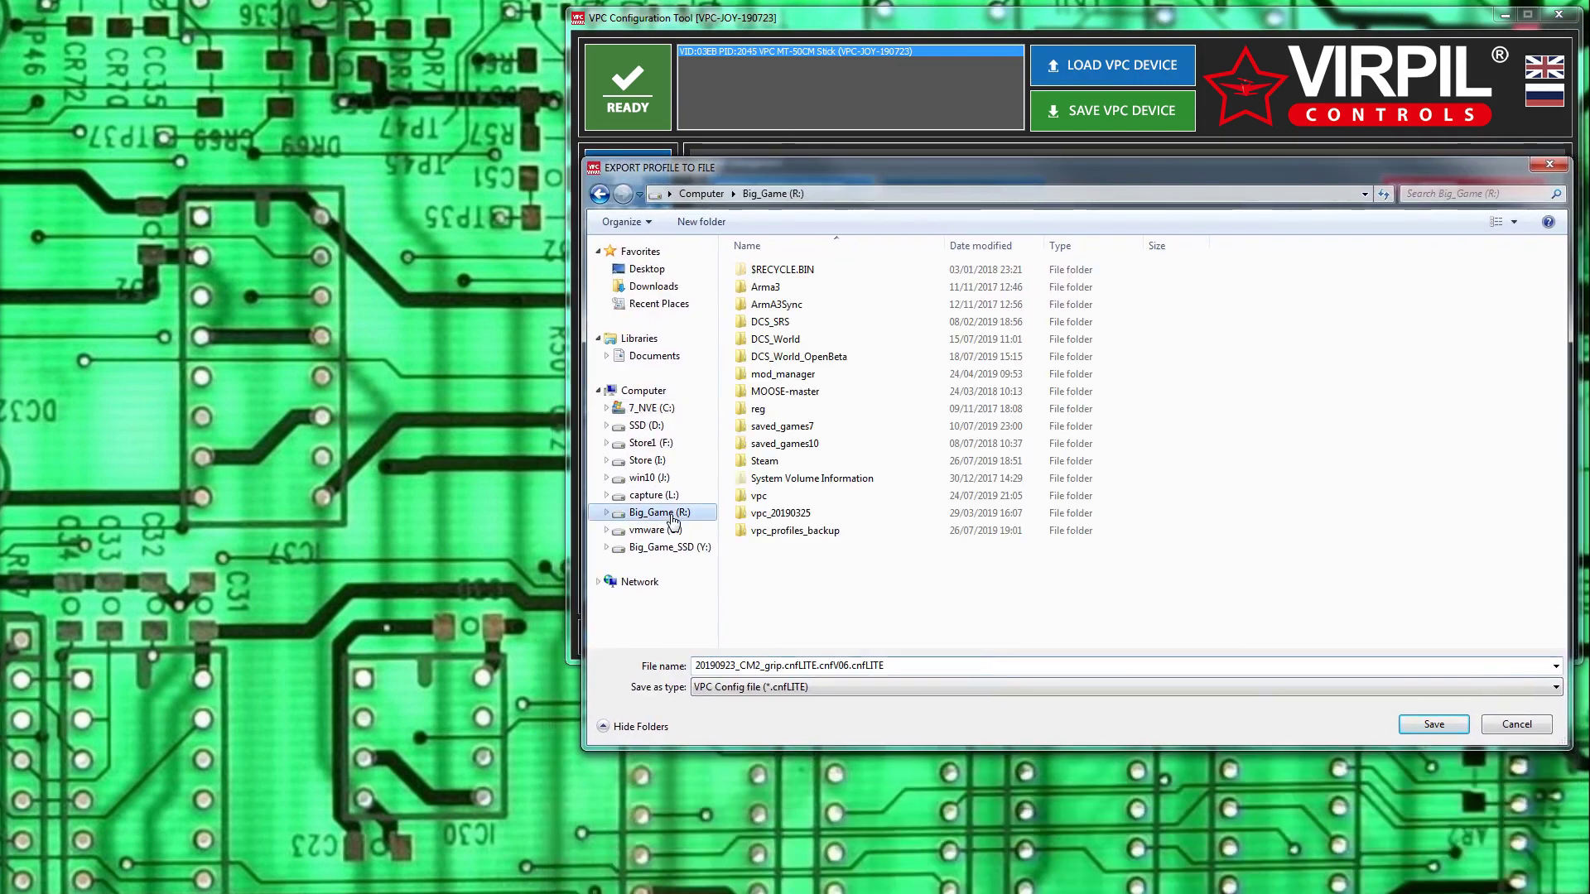
double_click(808, 532)
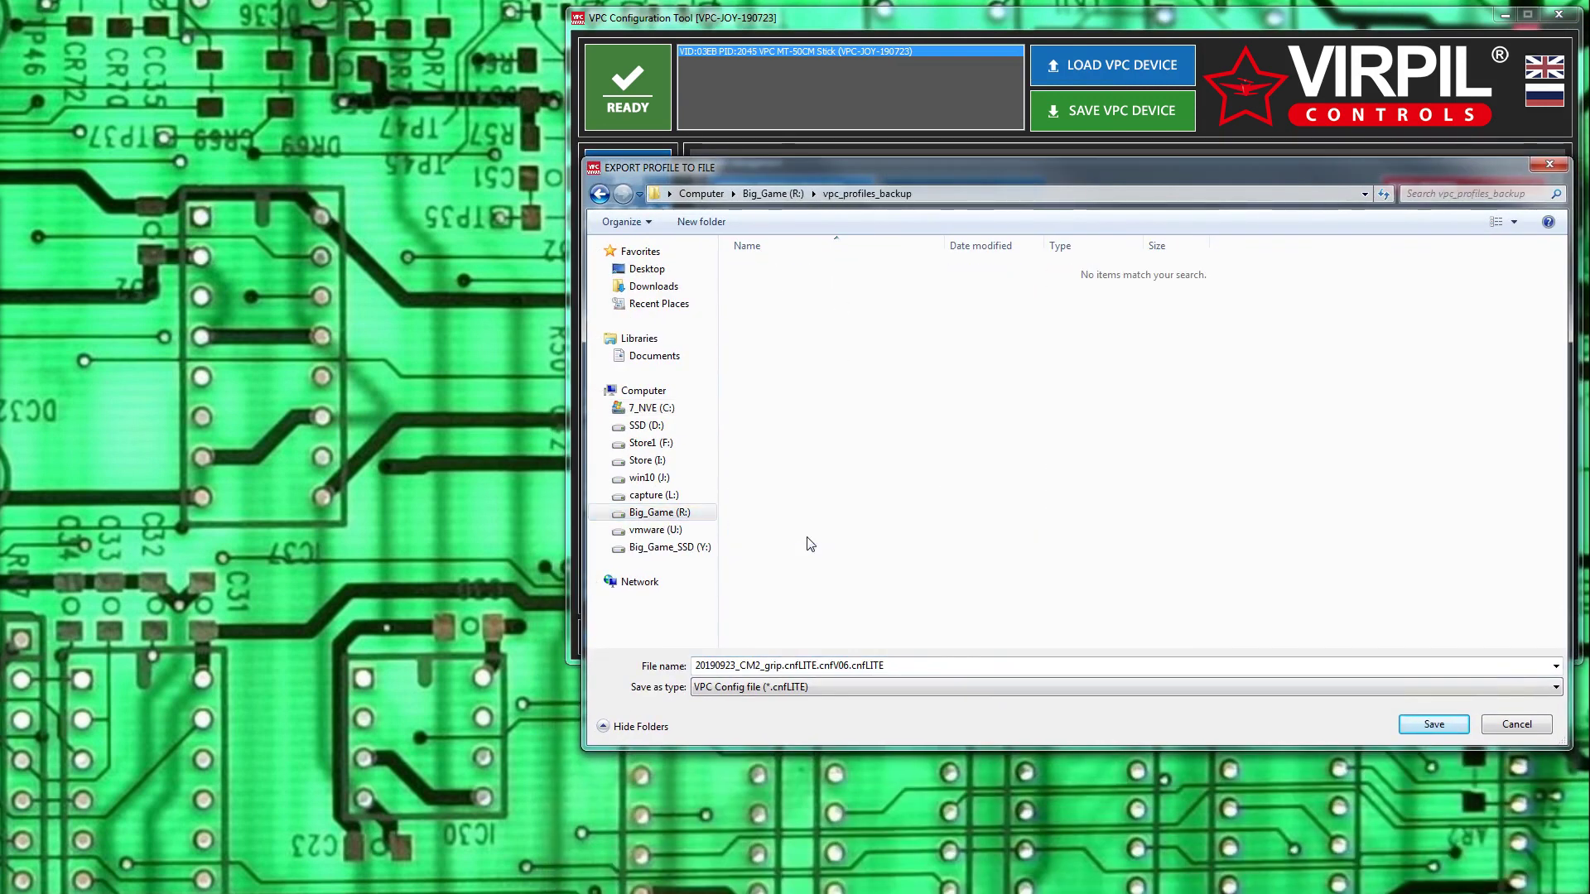
Change the file name's date from 20190923 to 20190723 and save the backup
click(810, 670)
click(766, 668)
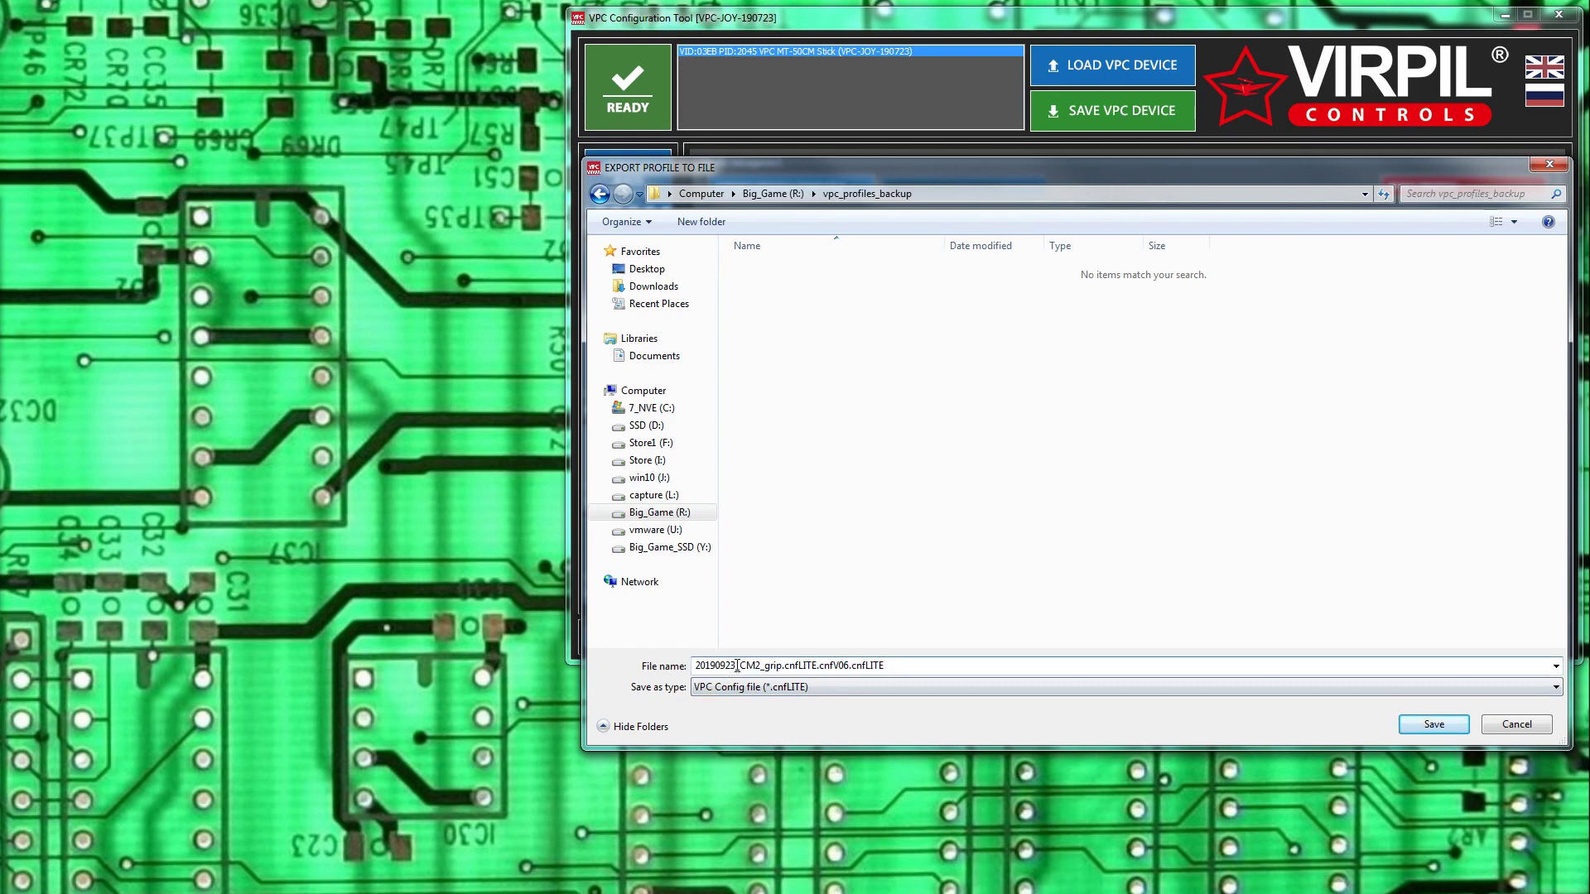
drag(737, 666, 693, 667)
key(Tab)
key(Delete)
text(7)
click(1433, 725)
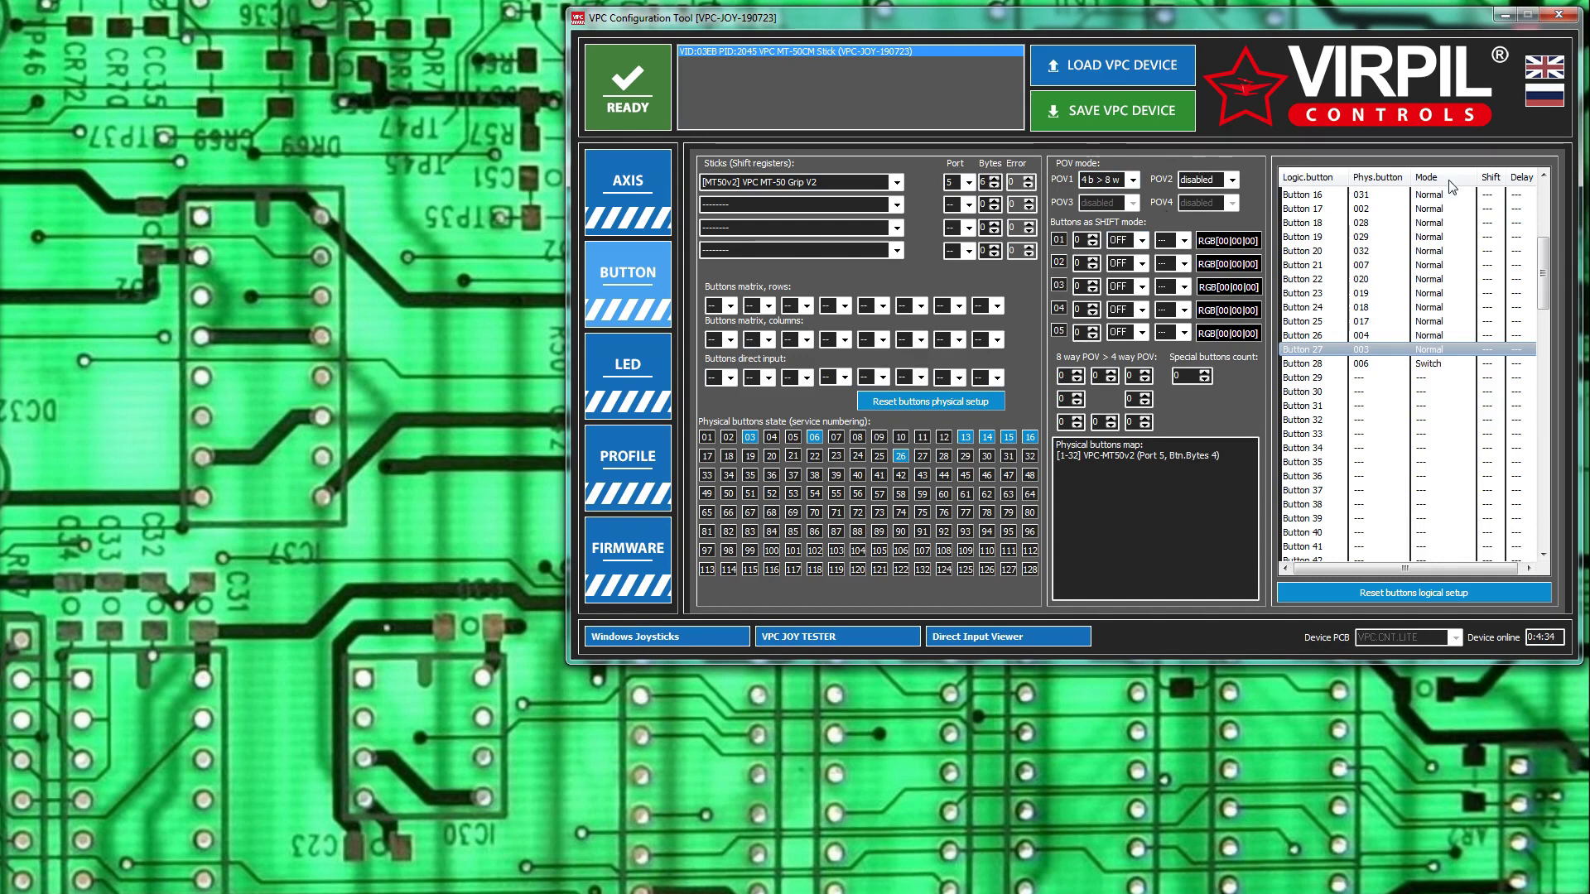
Scroll the logical button list to the top, showing POV1 directions on buttons 016–013
drag(1547, 256, 1546, 199)
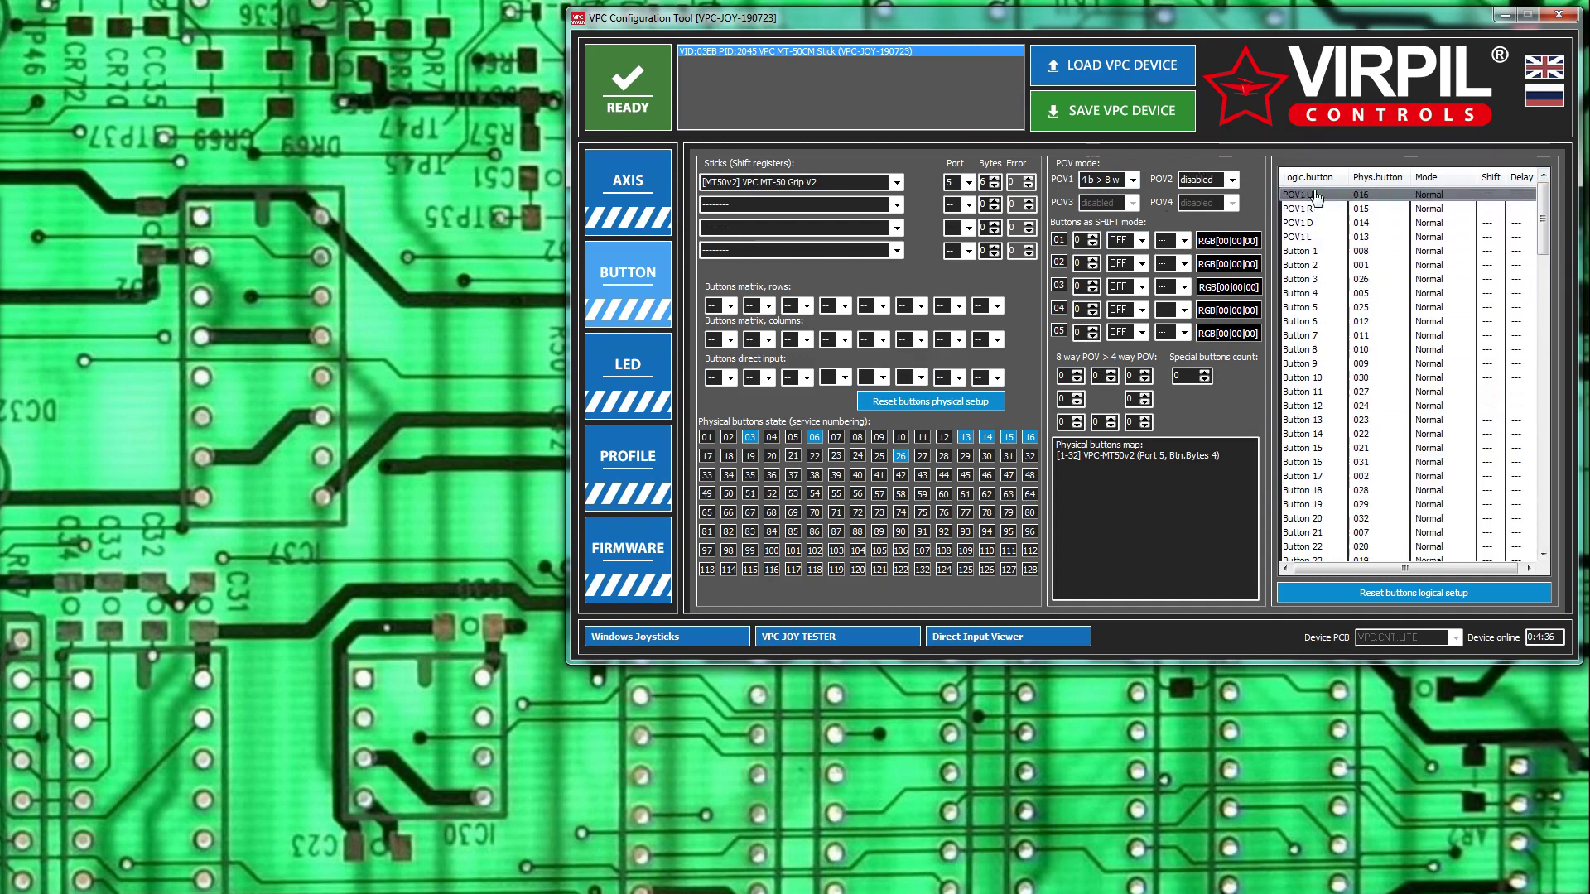
Set POV1 to disabled and save the button setup to the stick
click(1134, 181)
click(1128, 196)
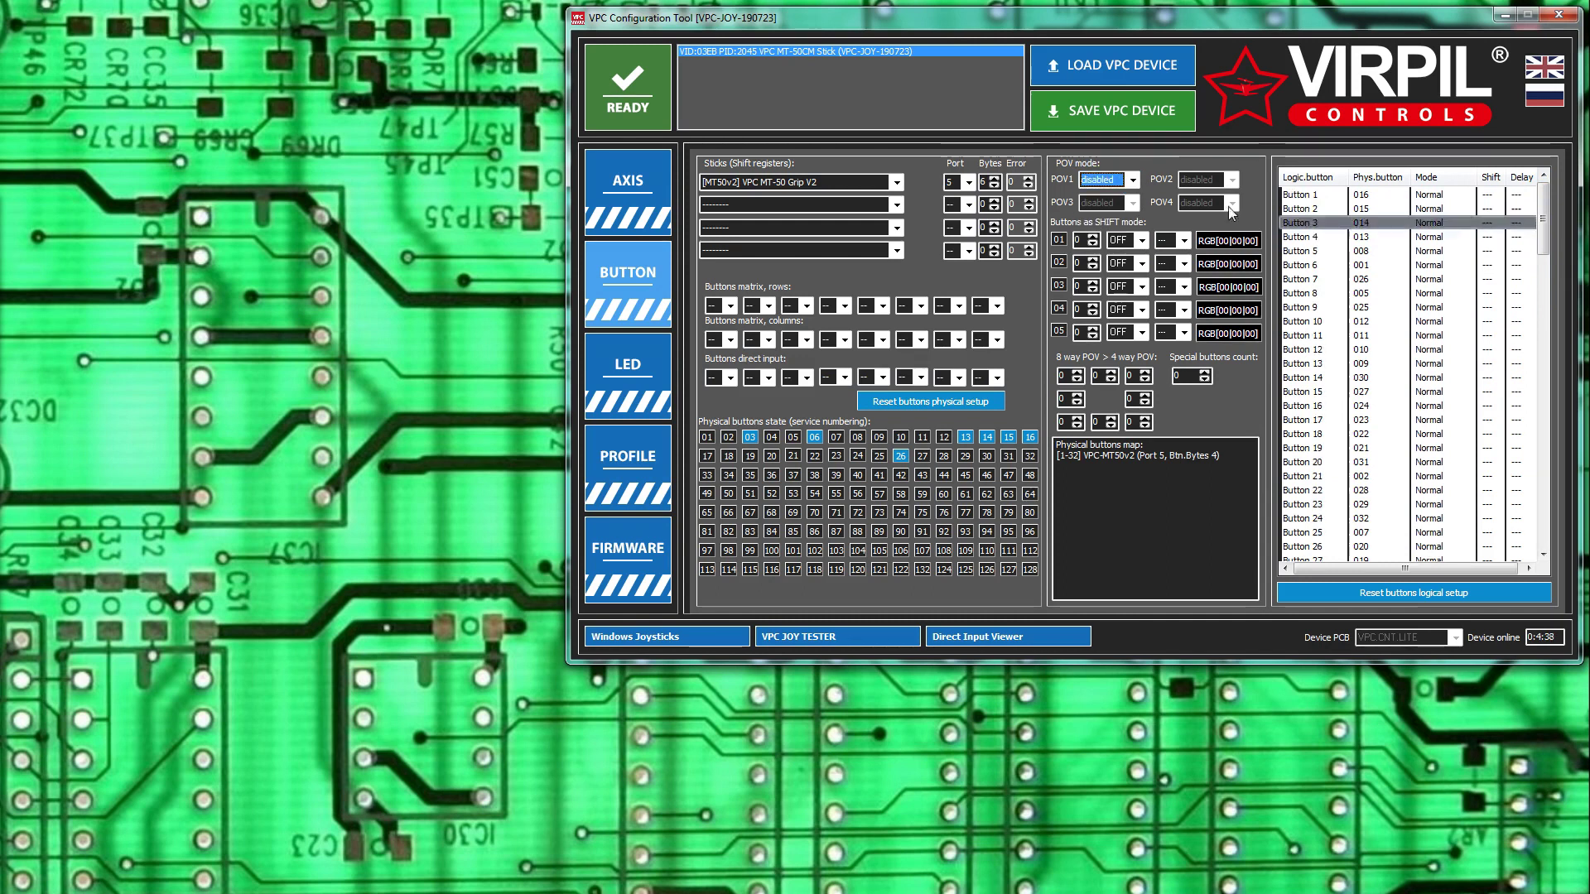
mouse_move(1547, 217)
mouse_down()
mouse_move(1551, 288)
mouse_move(1549, 217)
mouse_up()
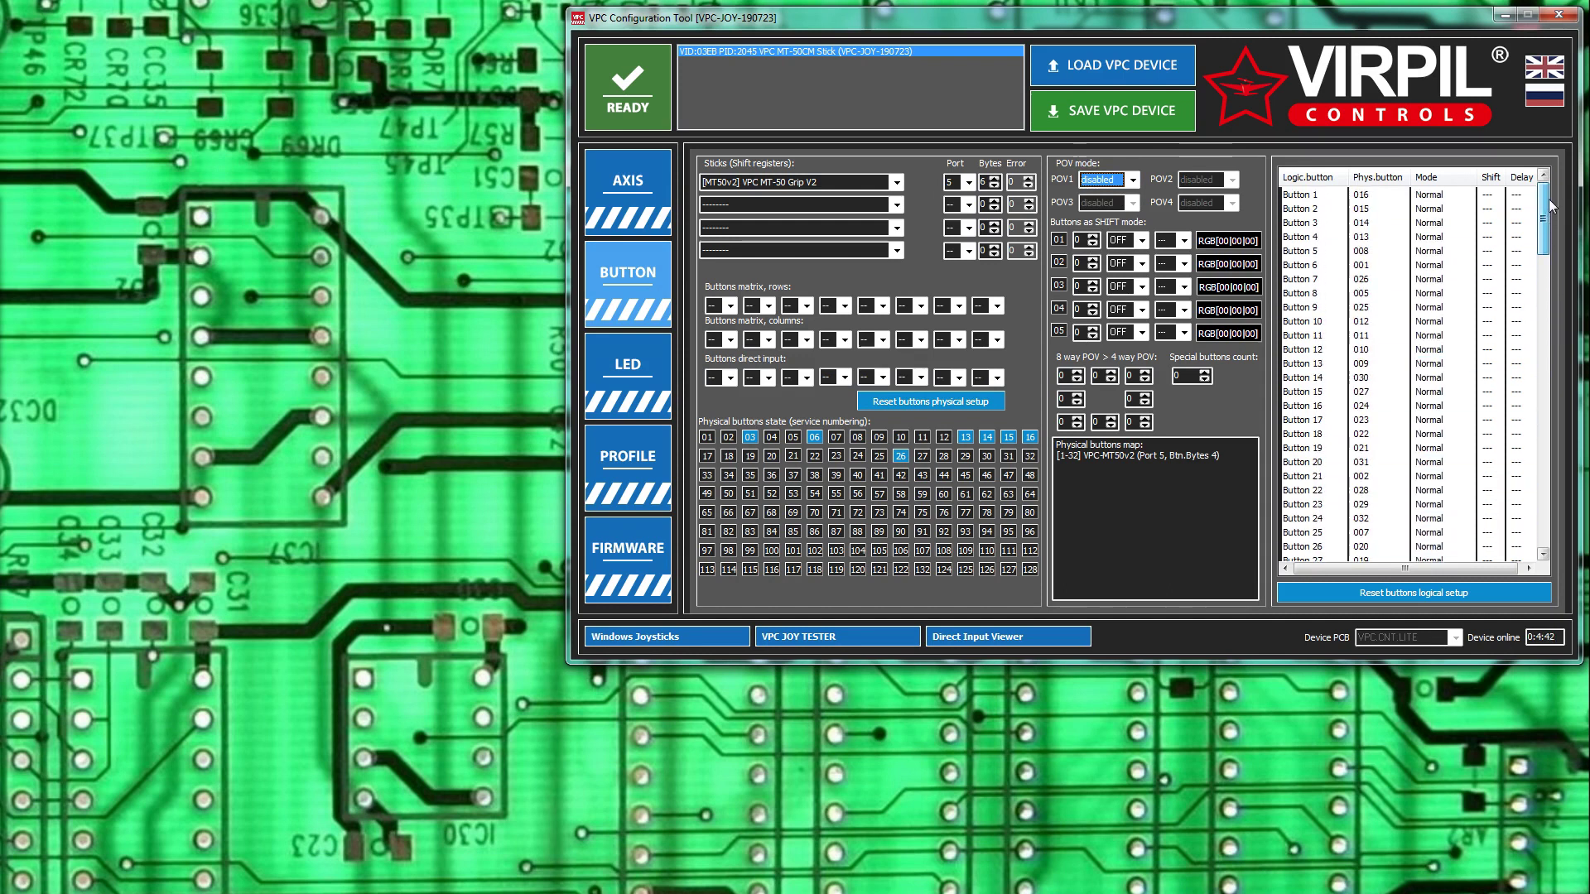
click(1062, 124)
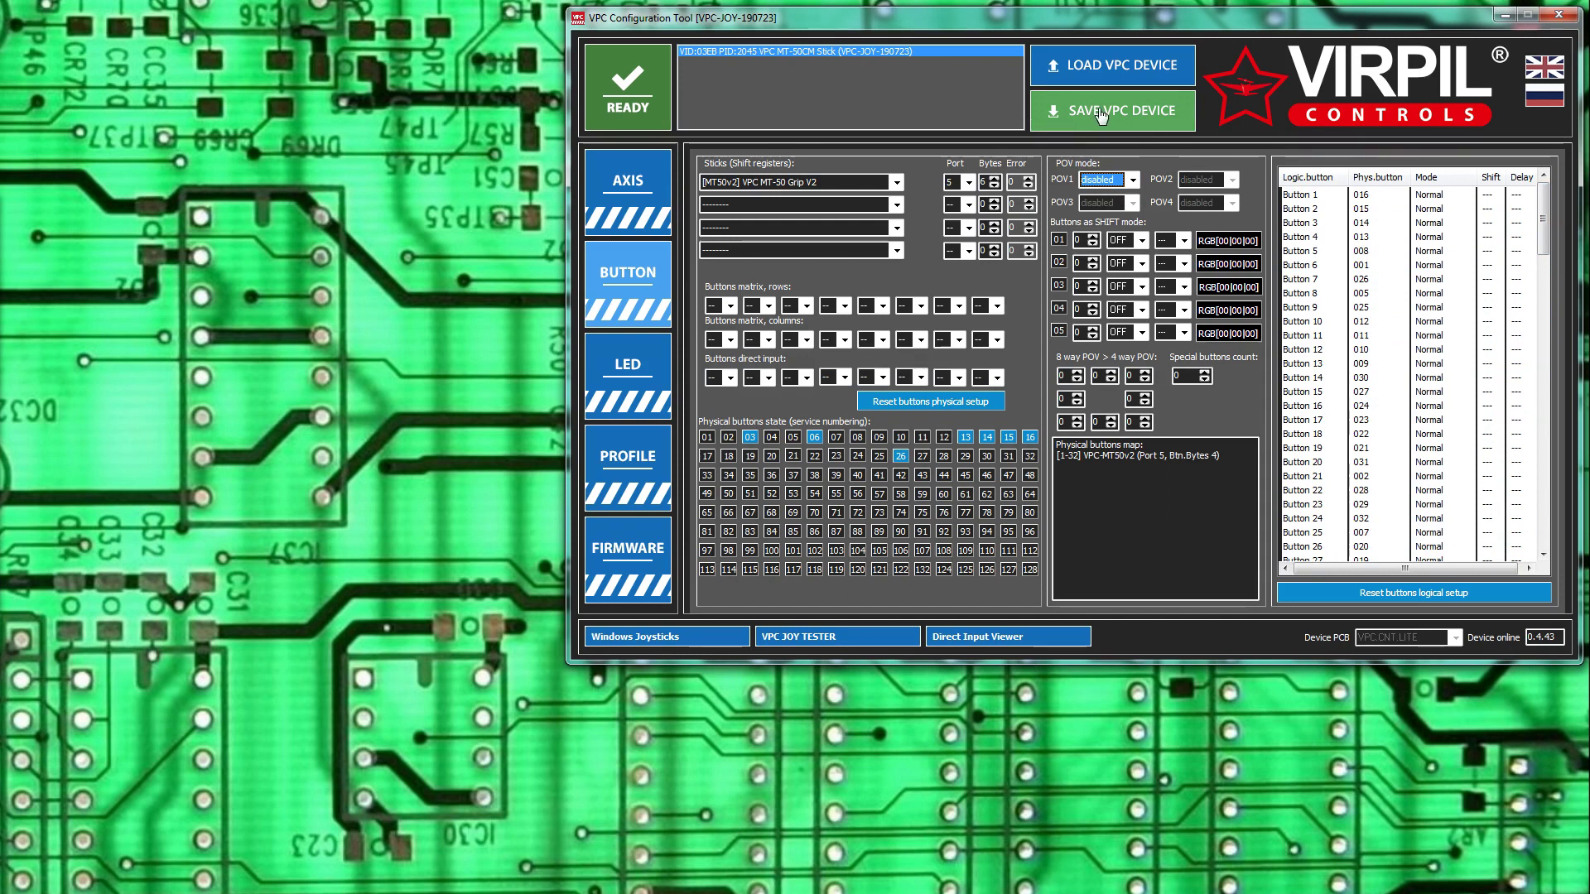
click(1102, 115)
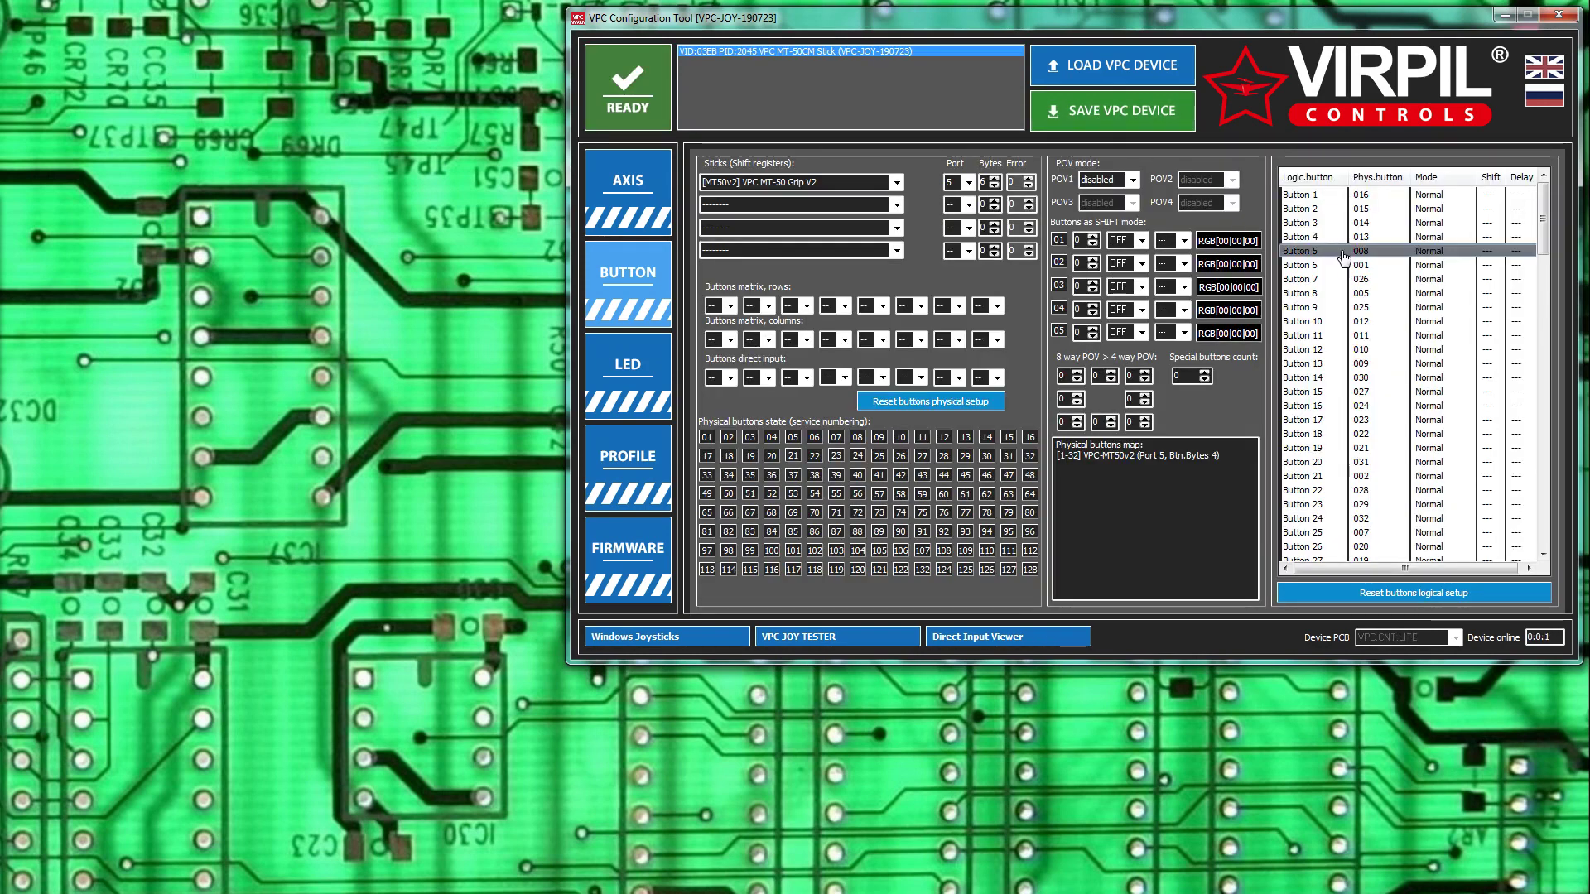
Scroll through the button list, then go to the AXIS page, where Z reads 6450 (39%)
scroll(1539, 249, down, 6)
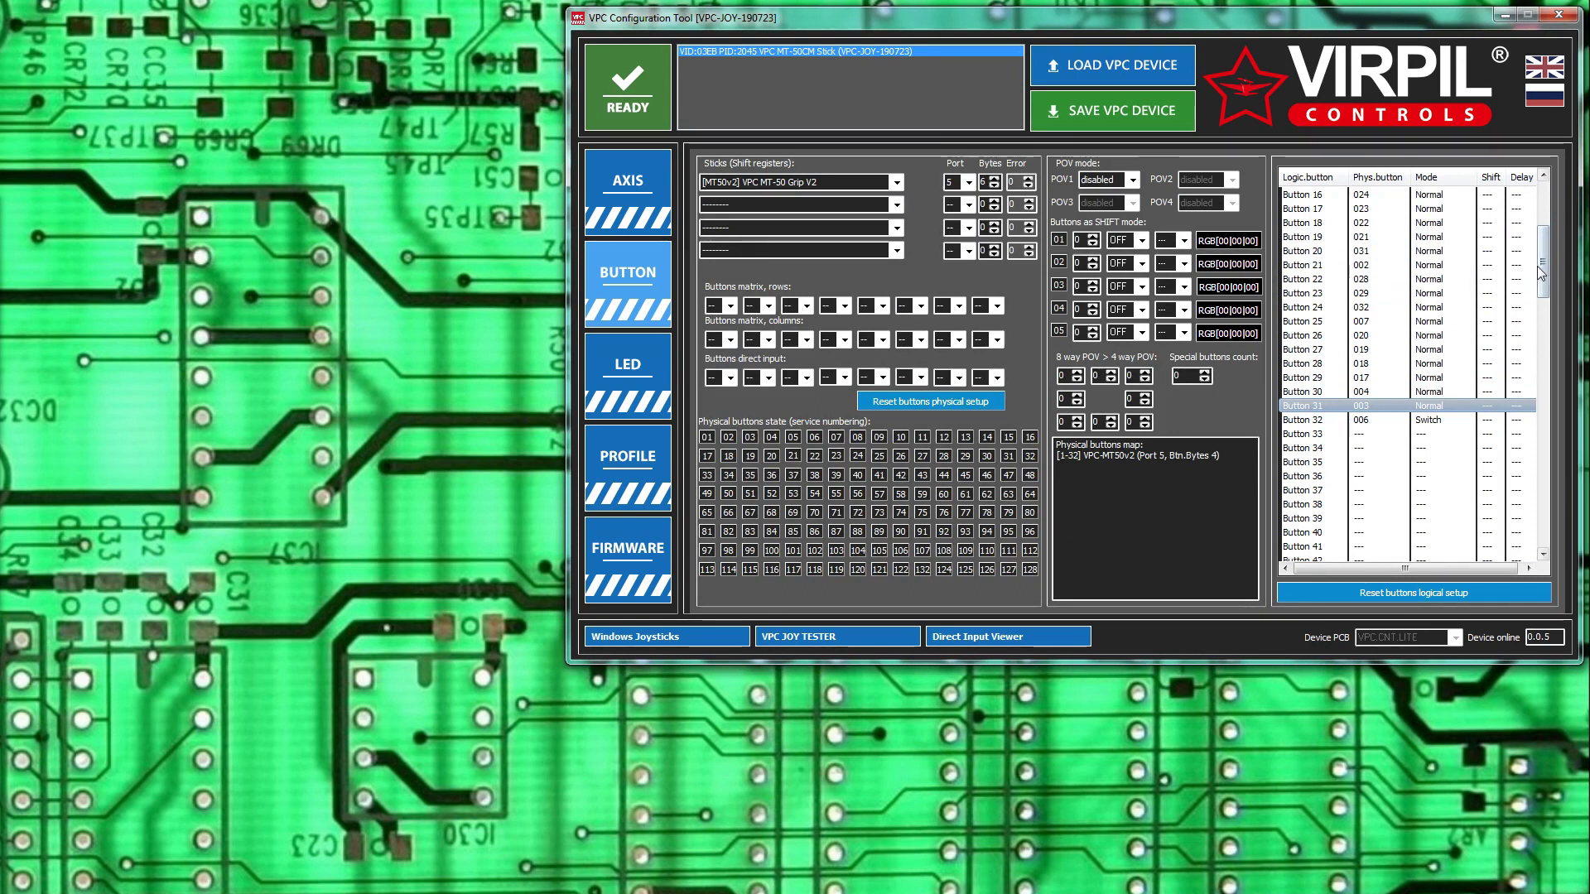
drag(1542, 276, 1546, 209)
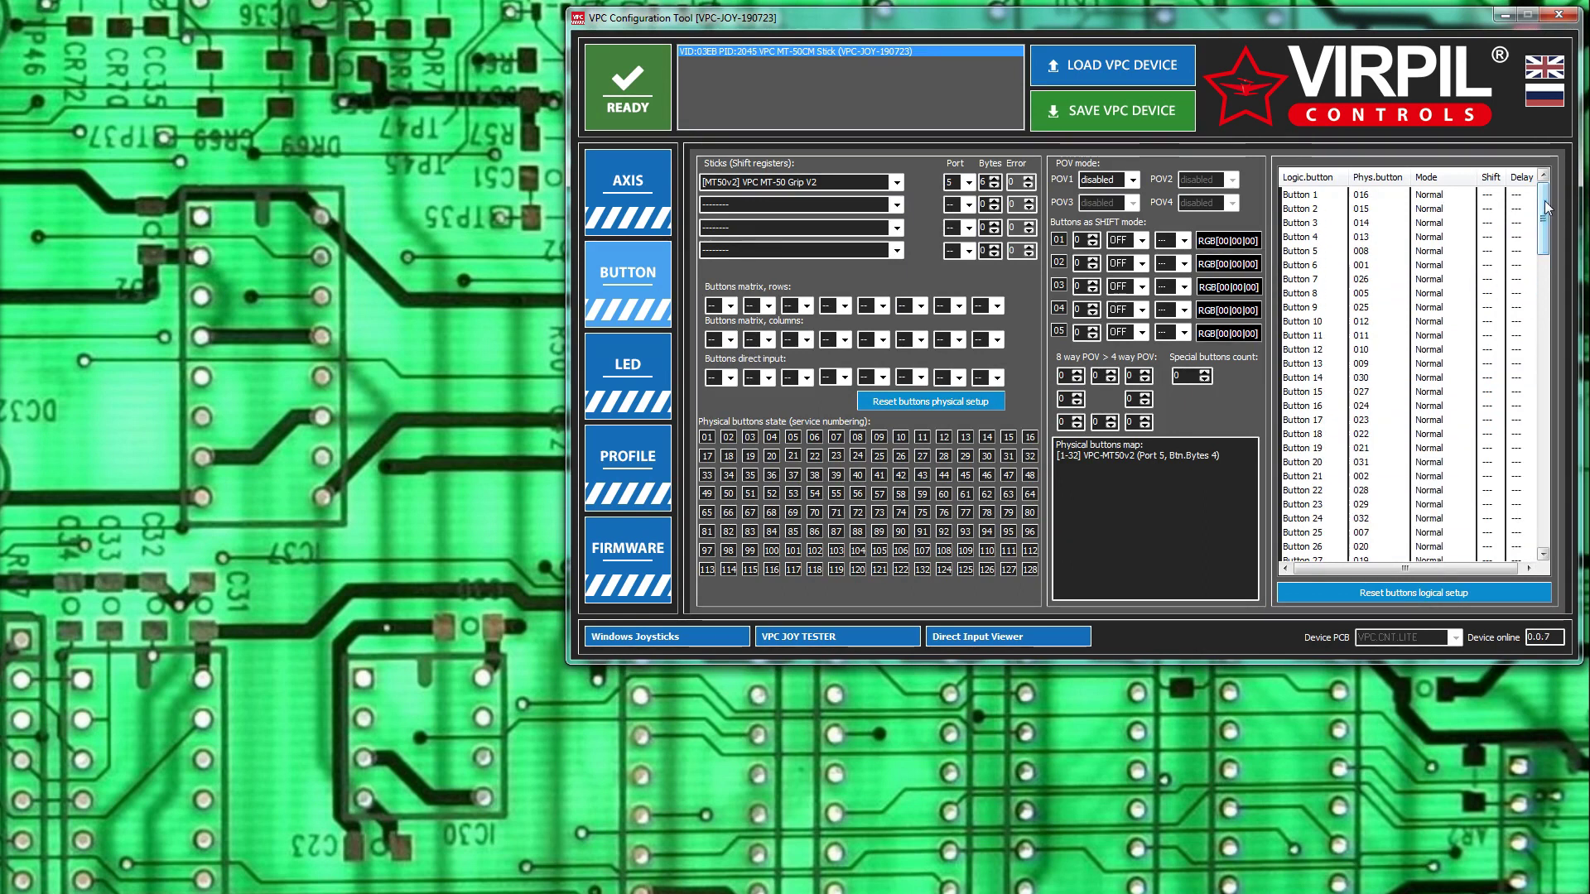
click(629, 203)
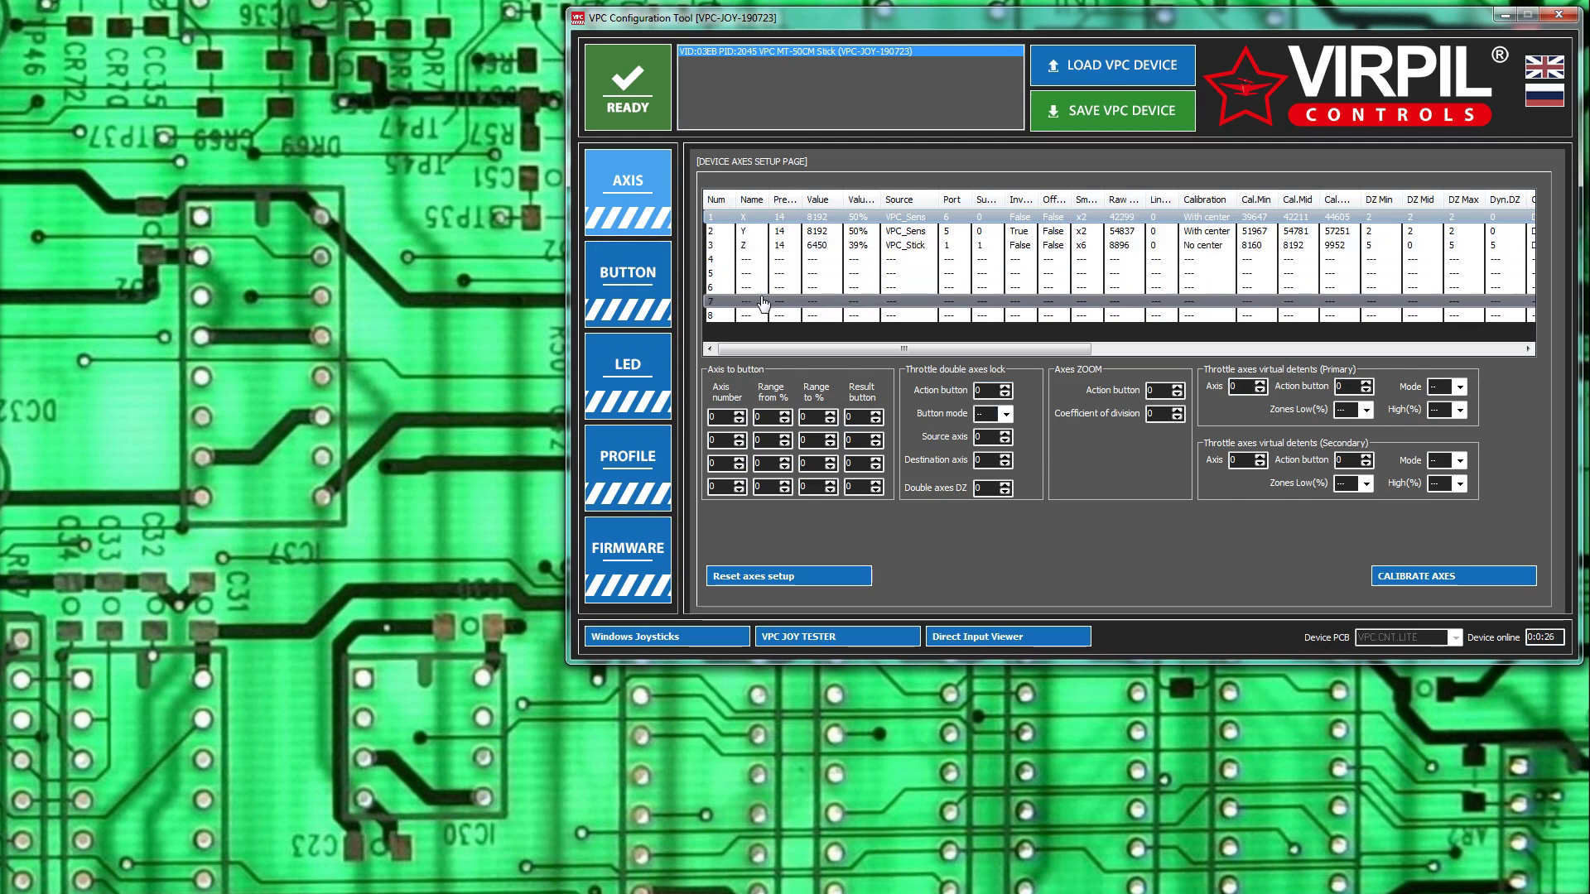
Back on the button setup page, scroll the logic list to Button 31 on physical button 03
click(636, 271)
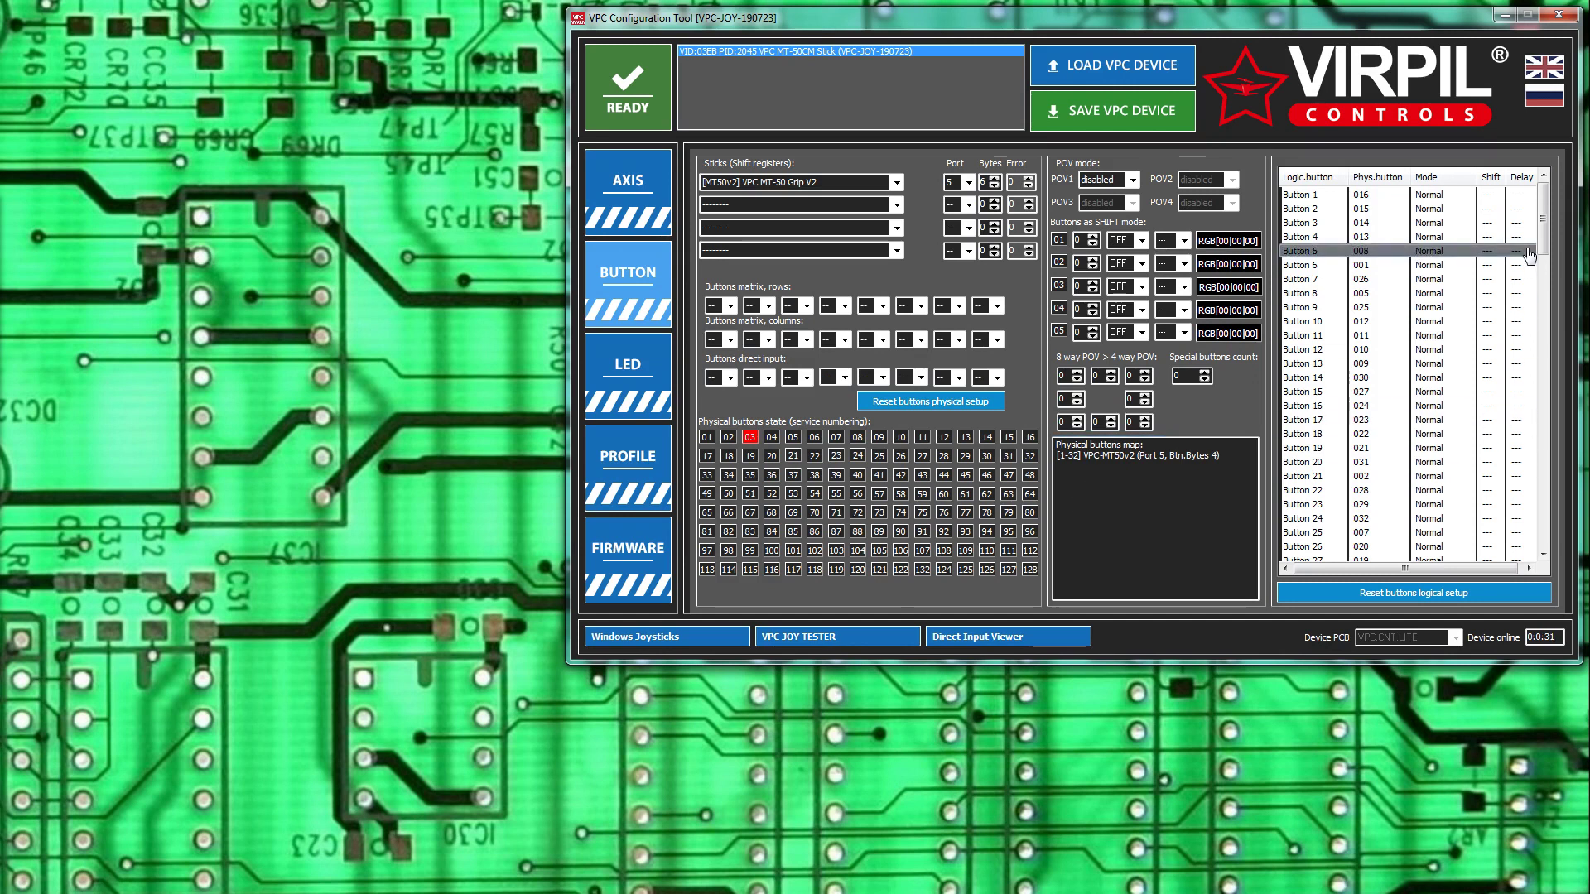
drag(1546, 221, 1546, 268)
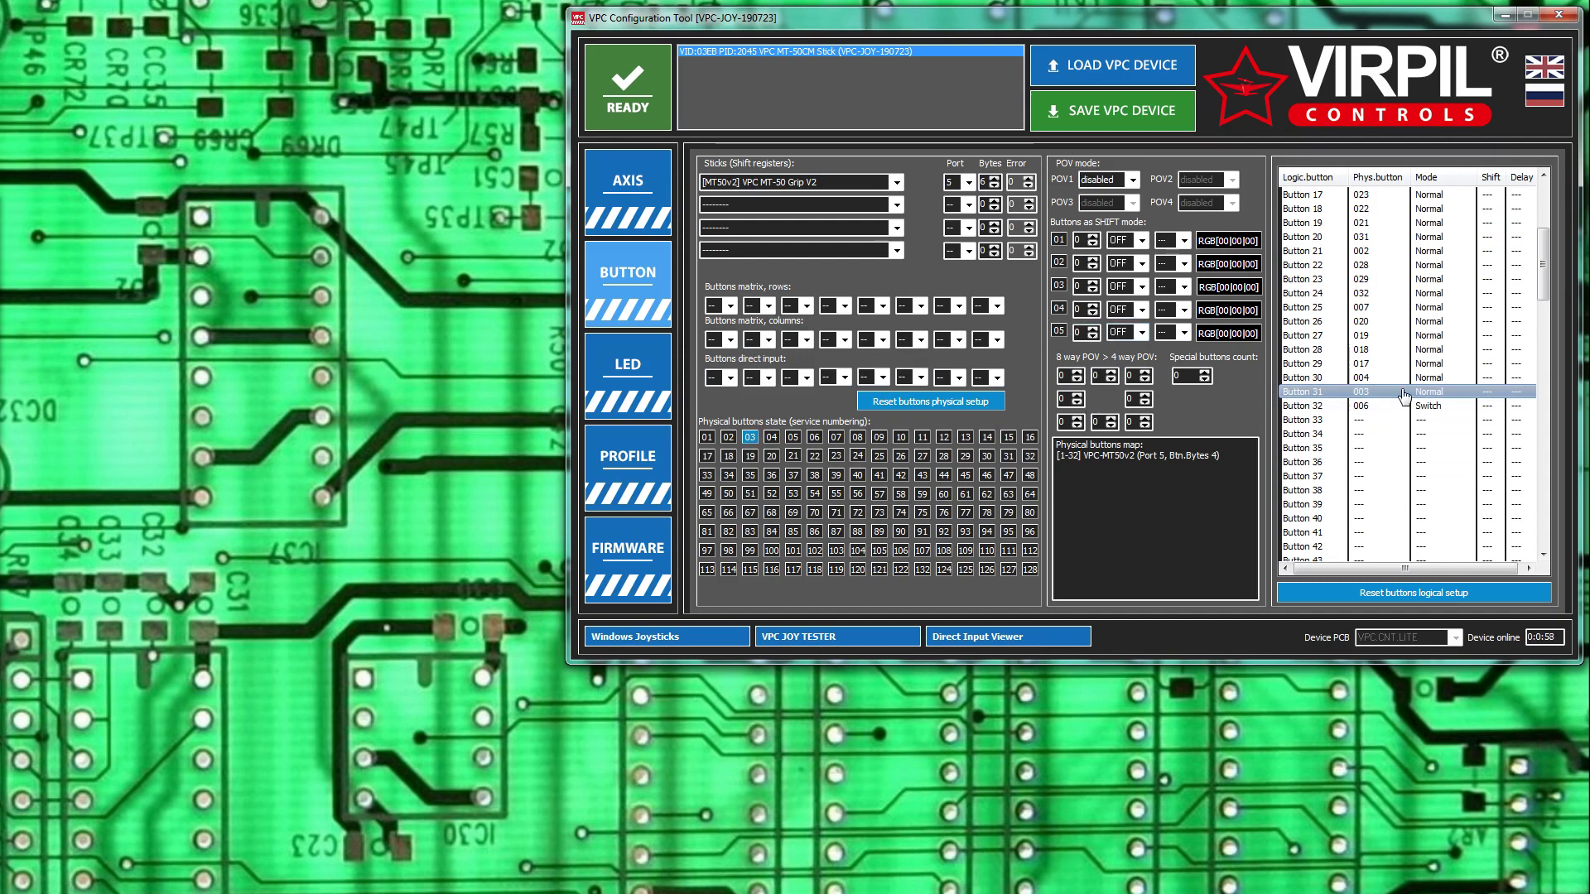
On the axes page, fill the first axis-to-button rule with Z axis 3, range starting at 10
click(628, 199)
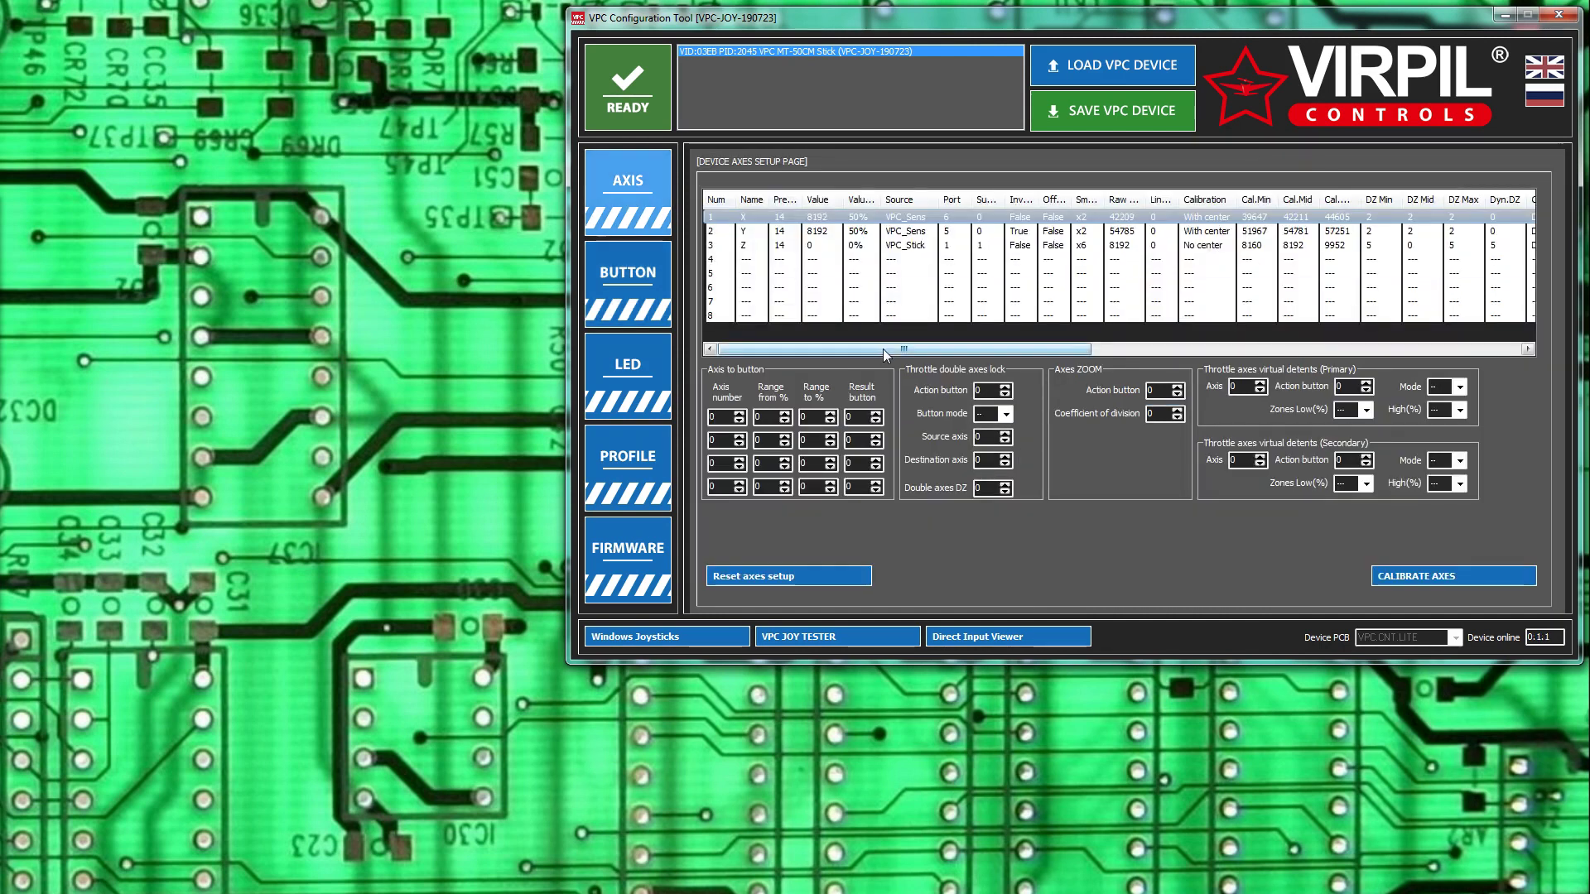
click(797, 248)
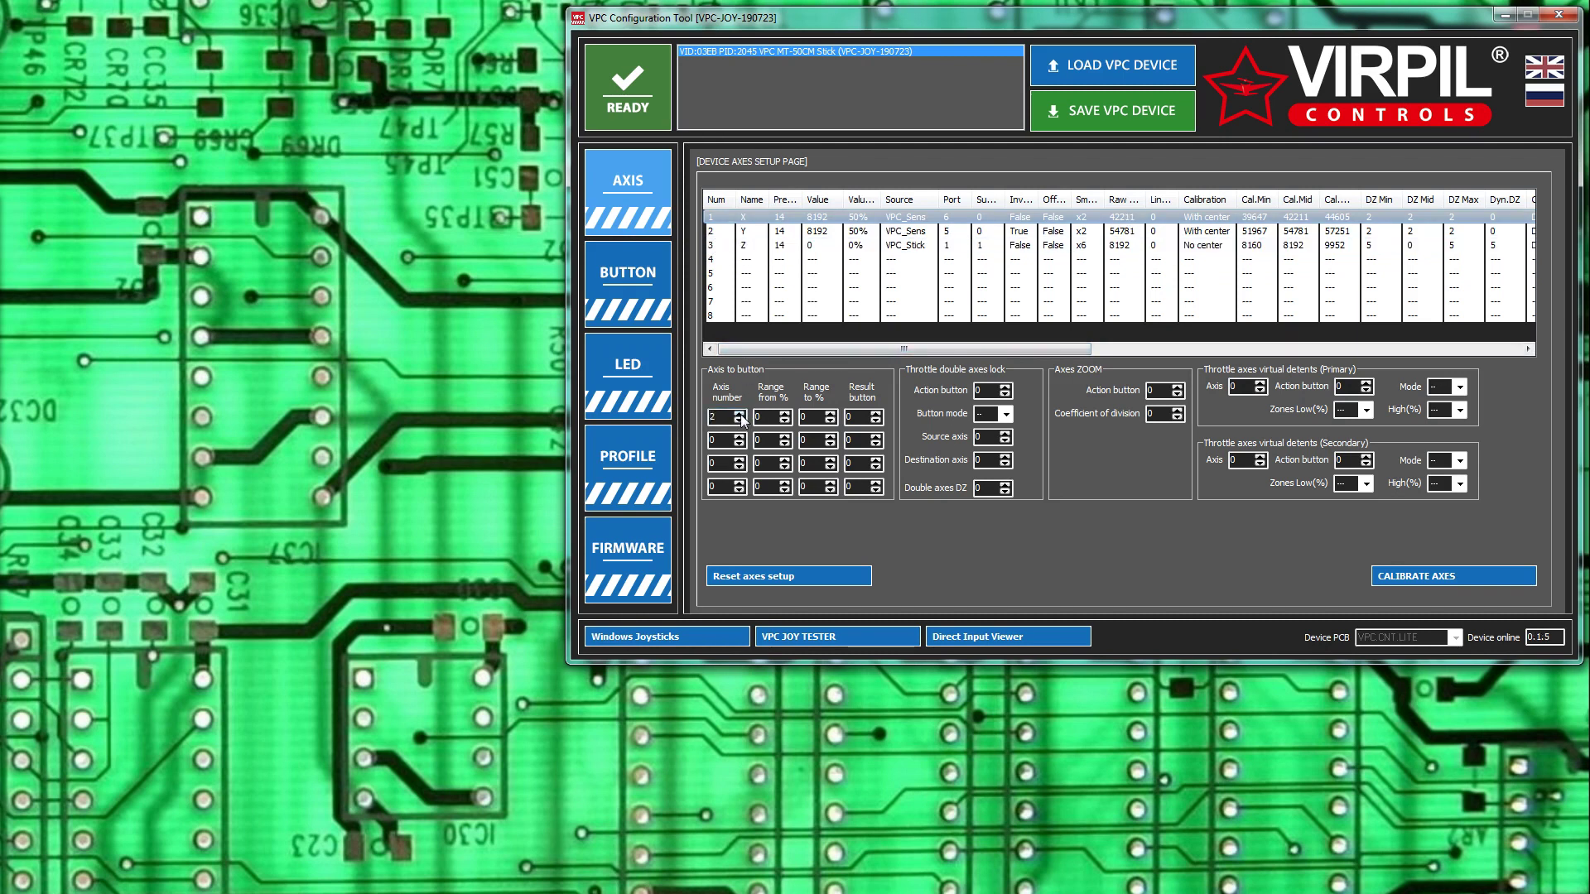
key(Tab)
text(10)
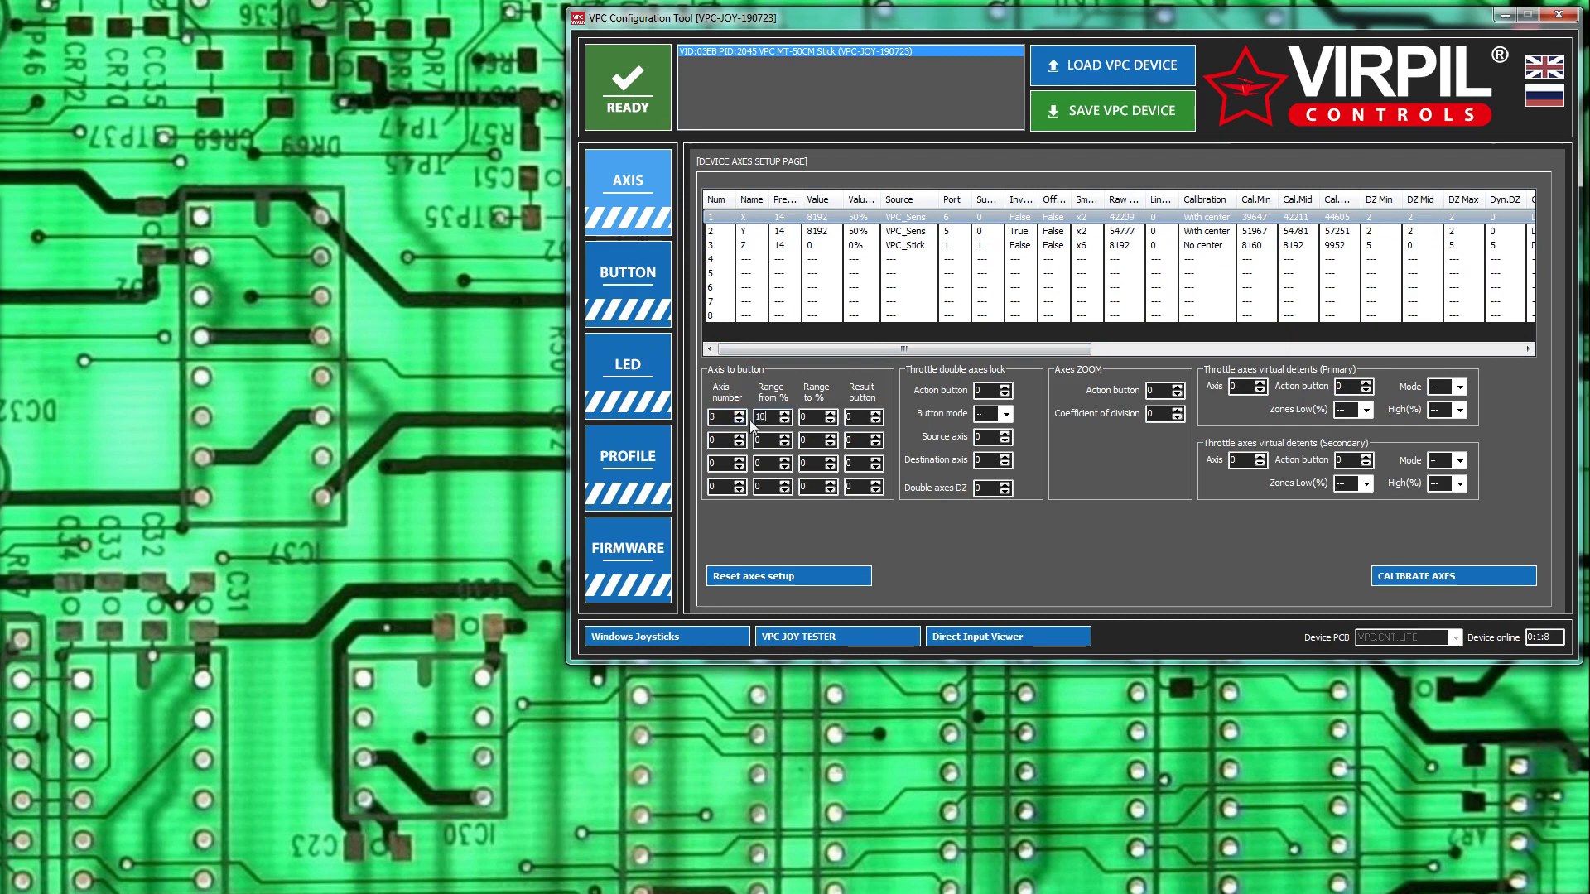
key(Tab)
text(80)
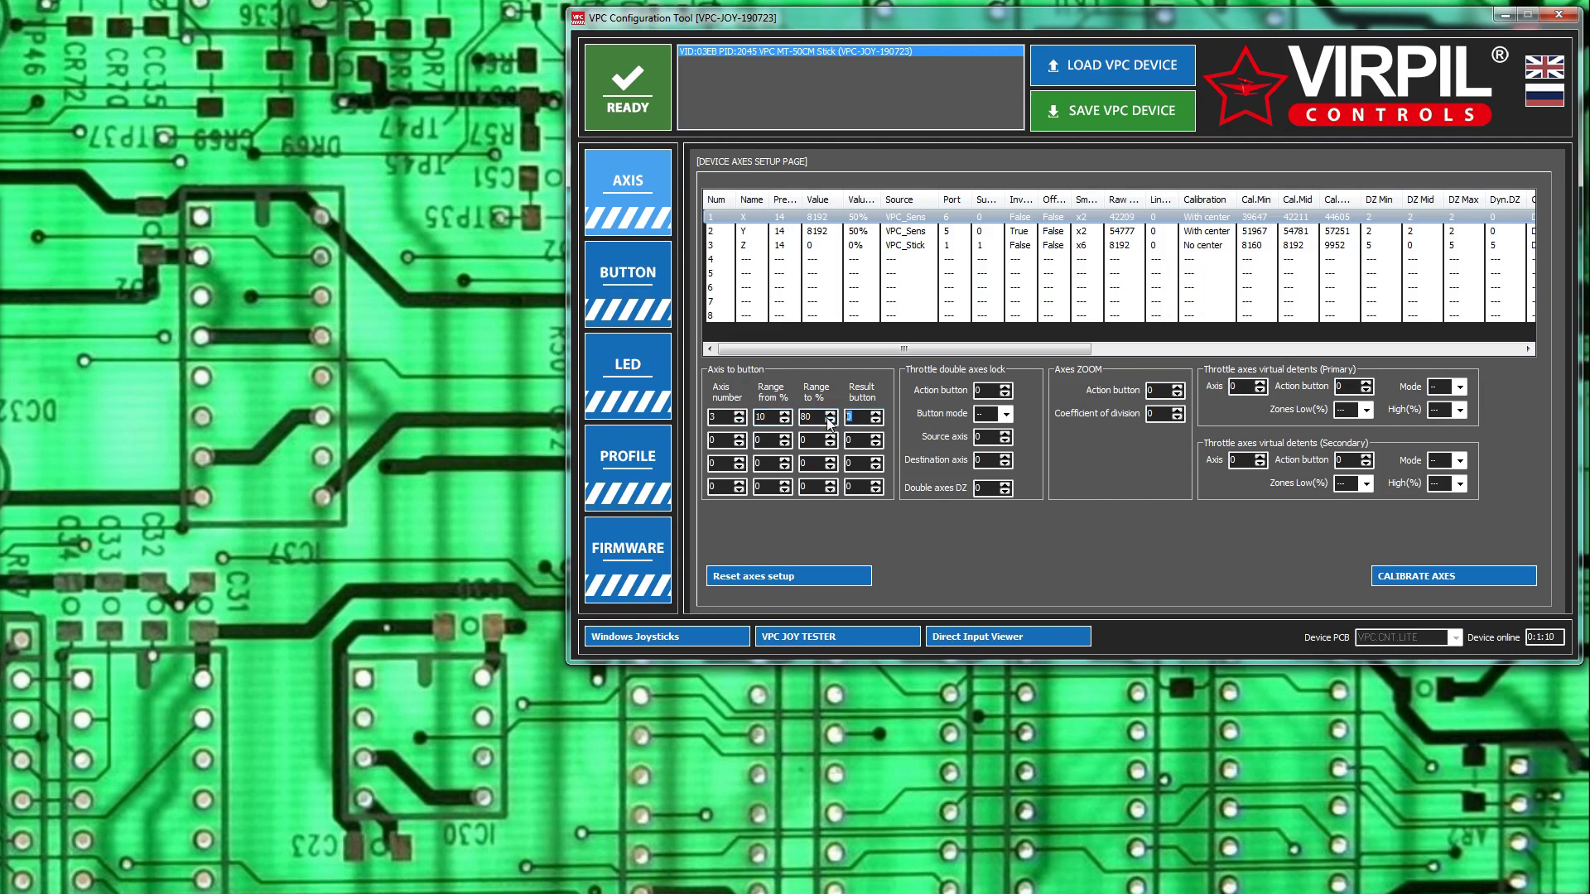
text(33)
Set the second rule to axis 3, range 90 to 100, result button 34
click(634, 277)
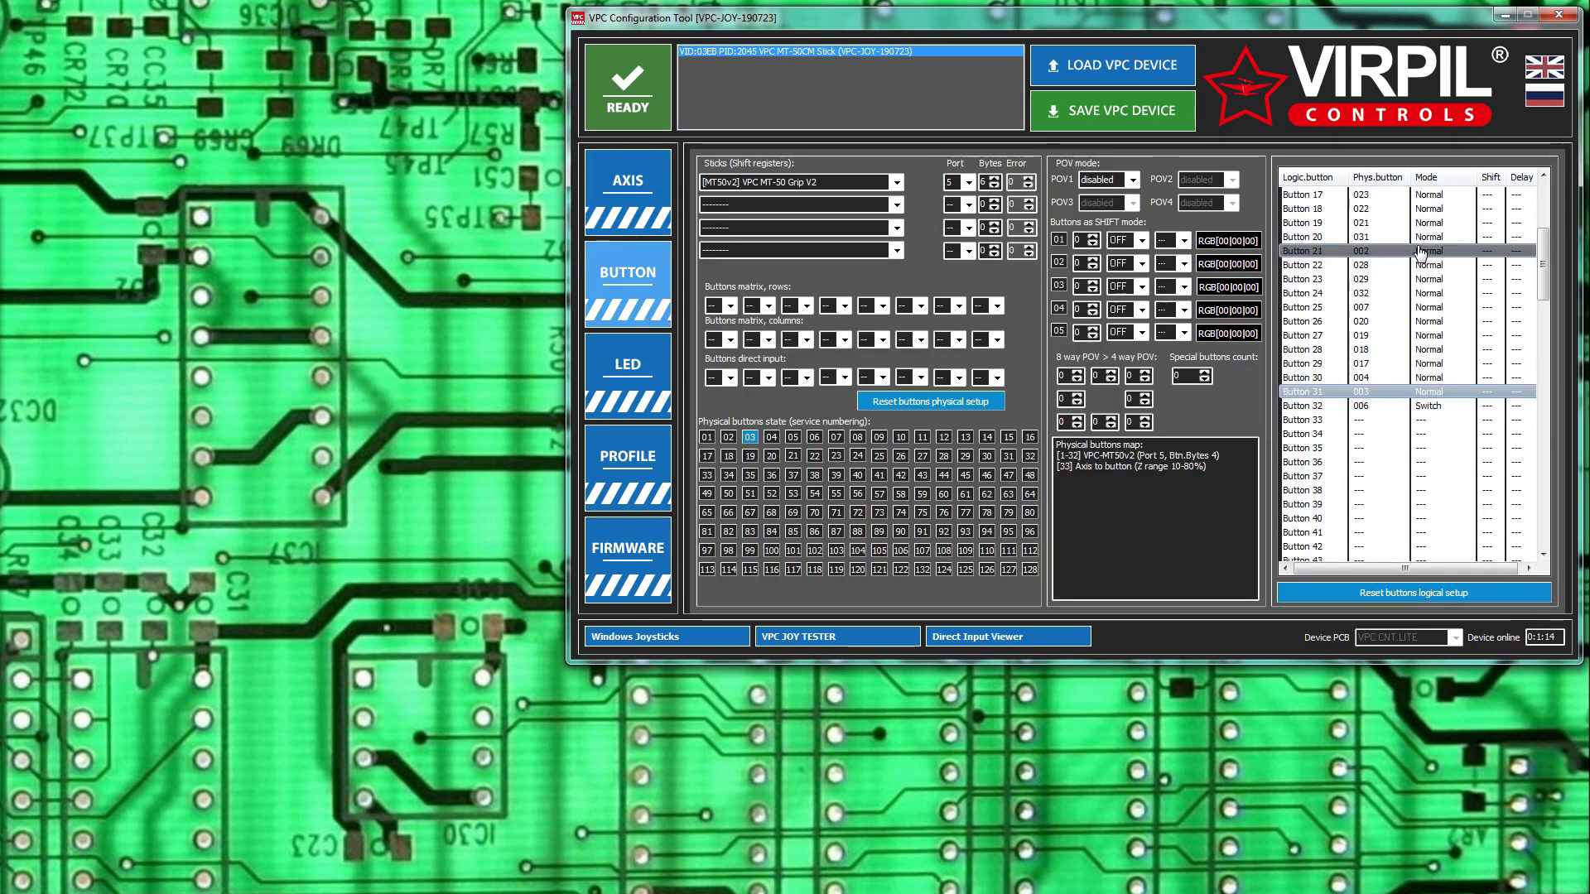
click(620, 175)
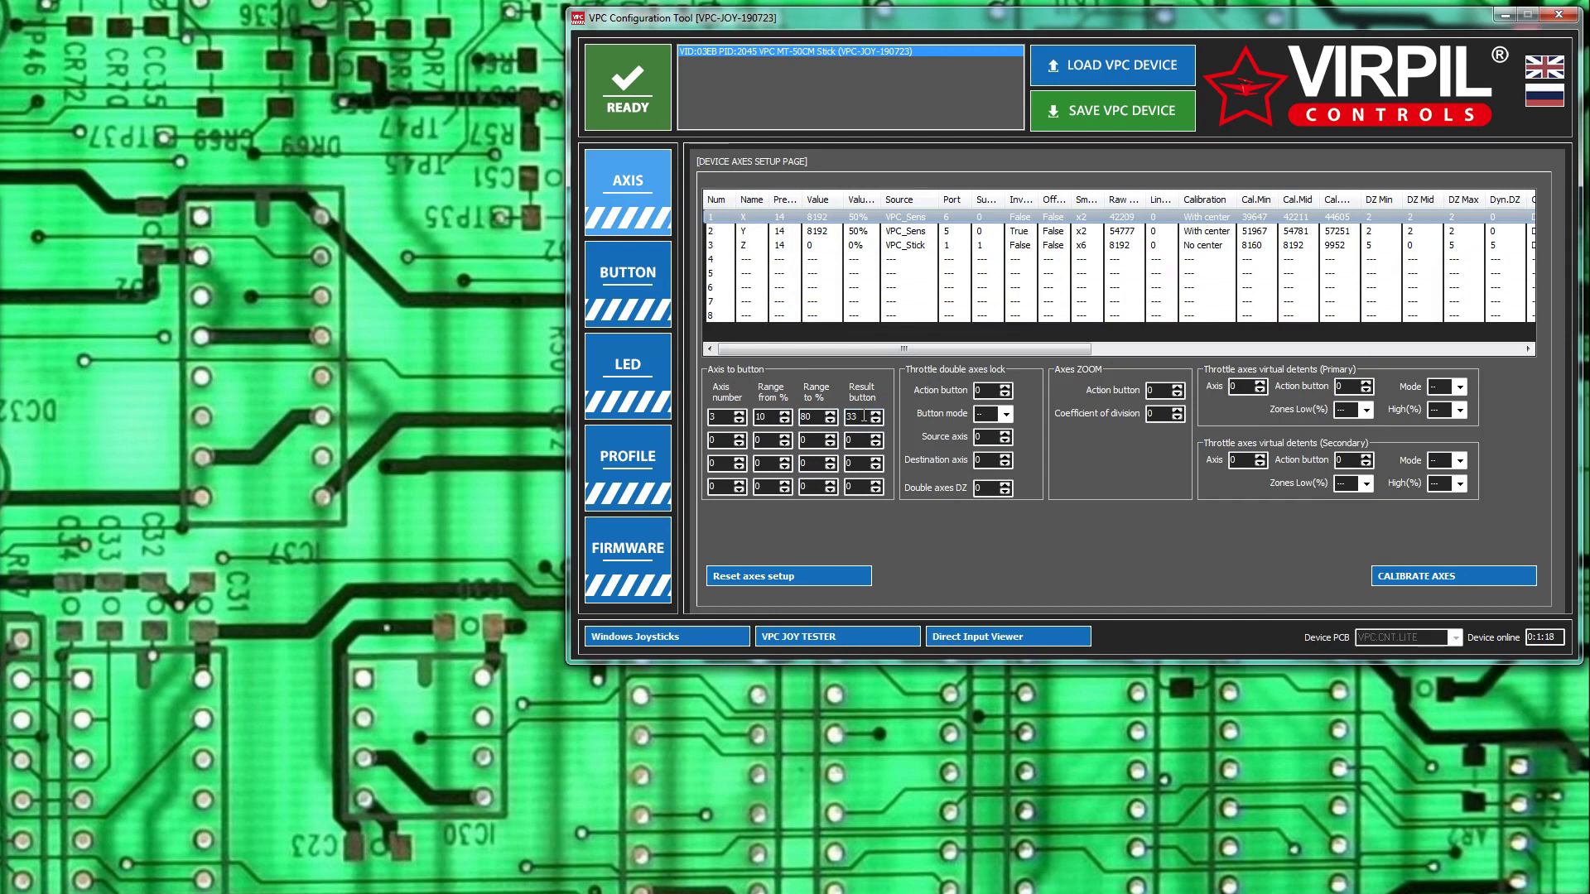
click(739, 437)
click(739, 437)
click(739, 436)
double_click(775, 440)
text(90)
double_click(811, 440)
text(10)
key(Tab)
text(34)
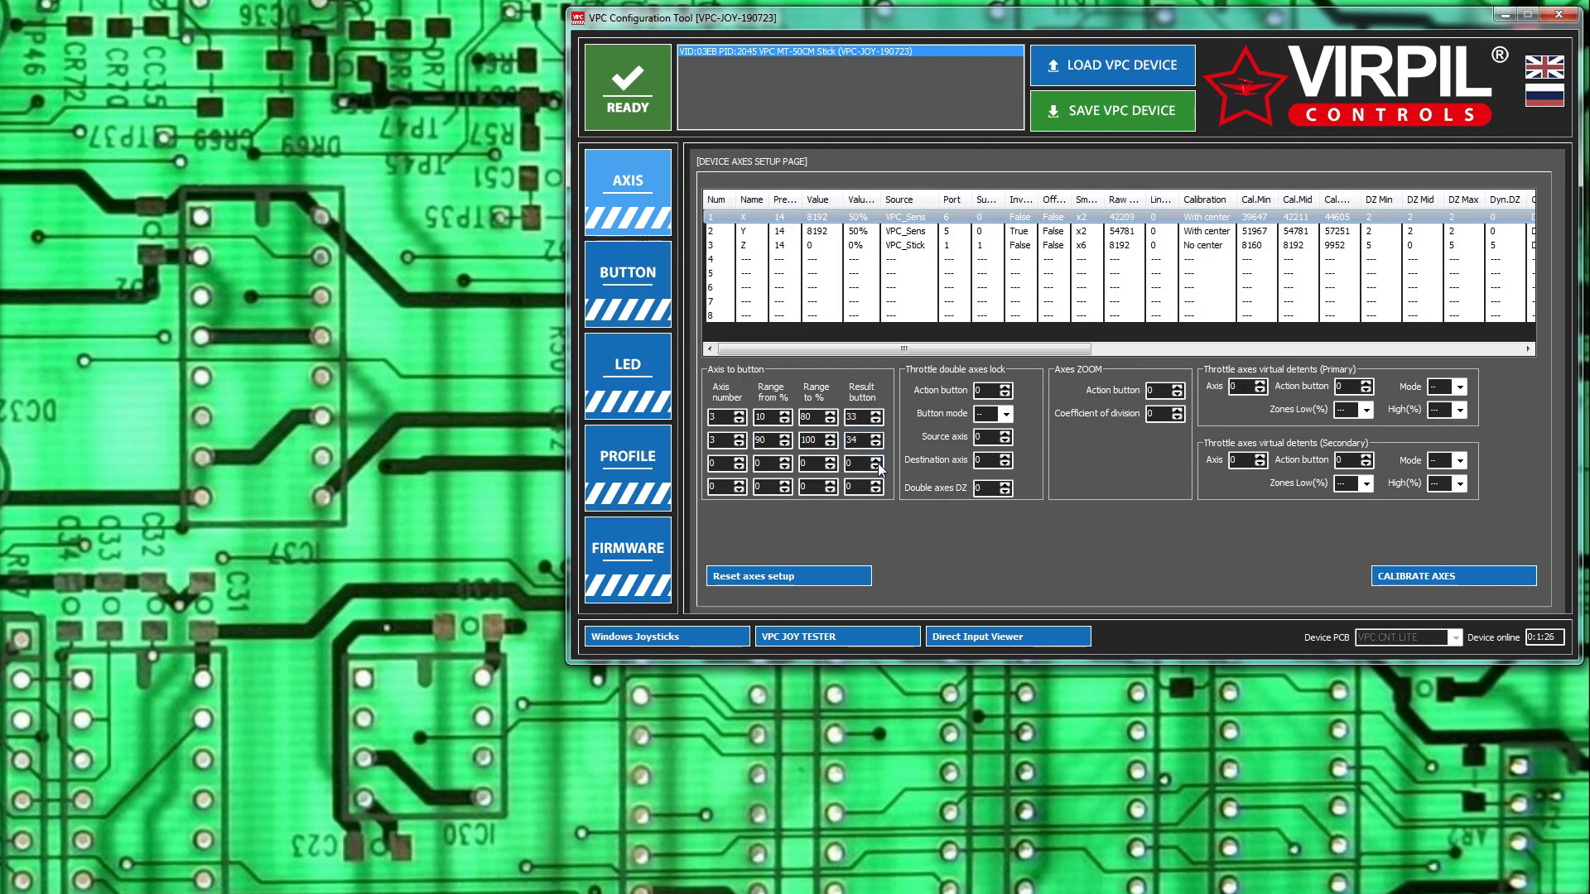
Map logical Button 31 to physical button 33 and save it
click(642, 312)
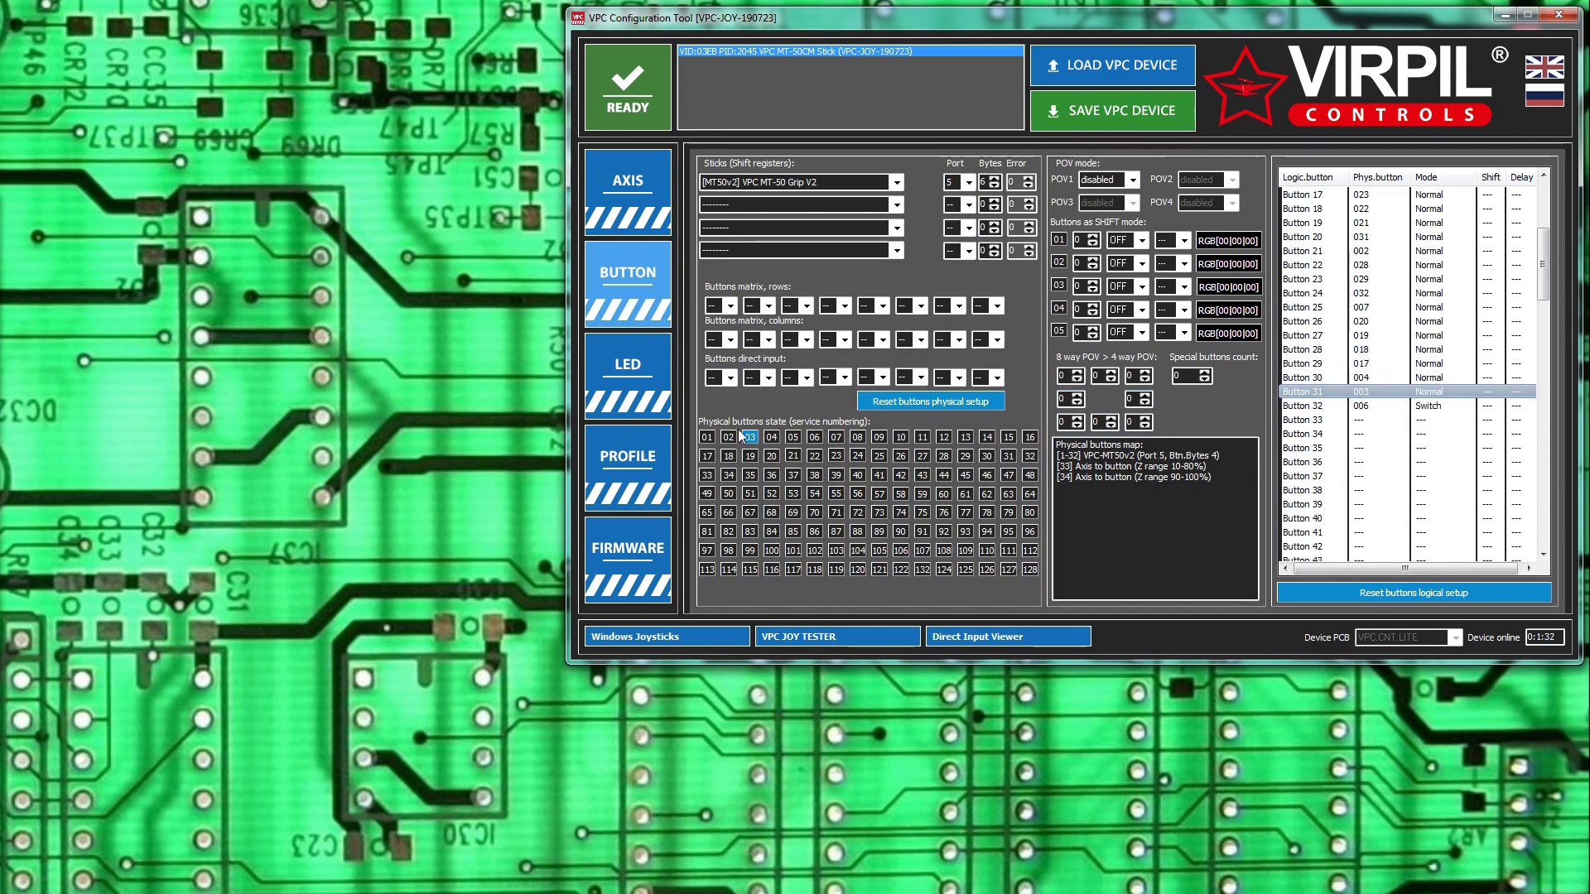
double_click(1377, 394)
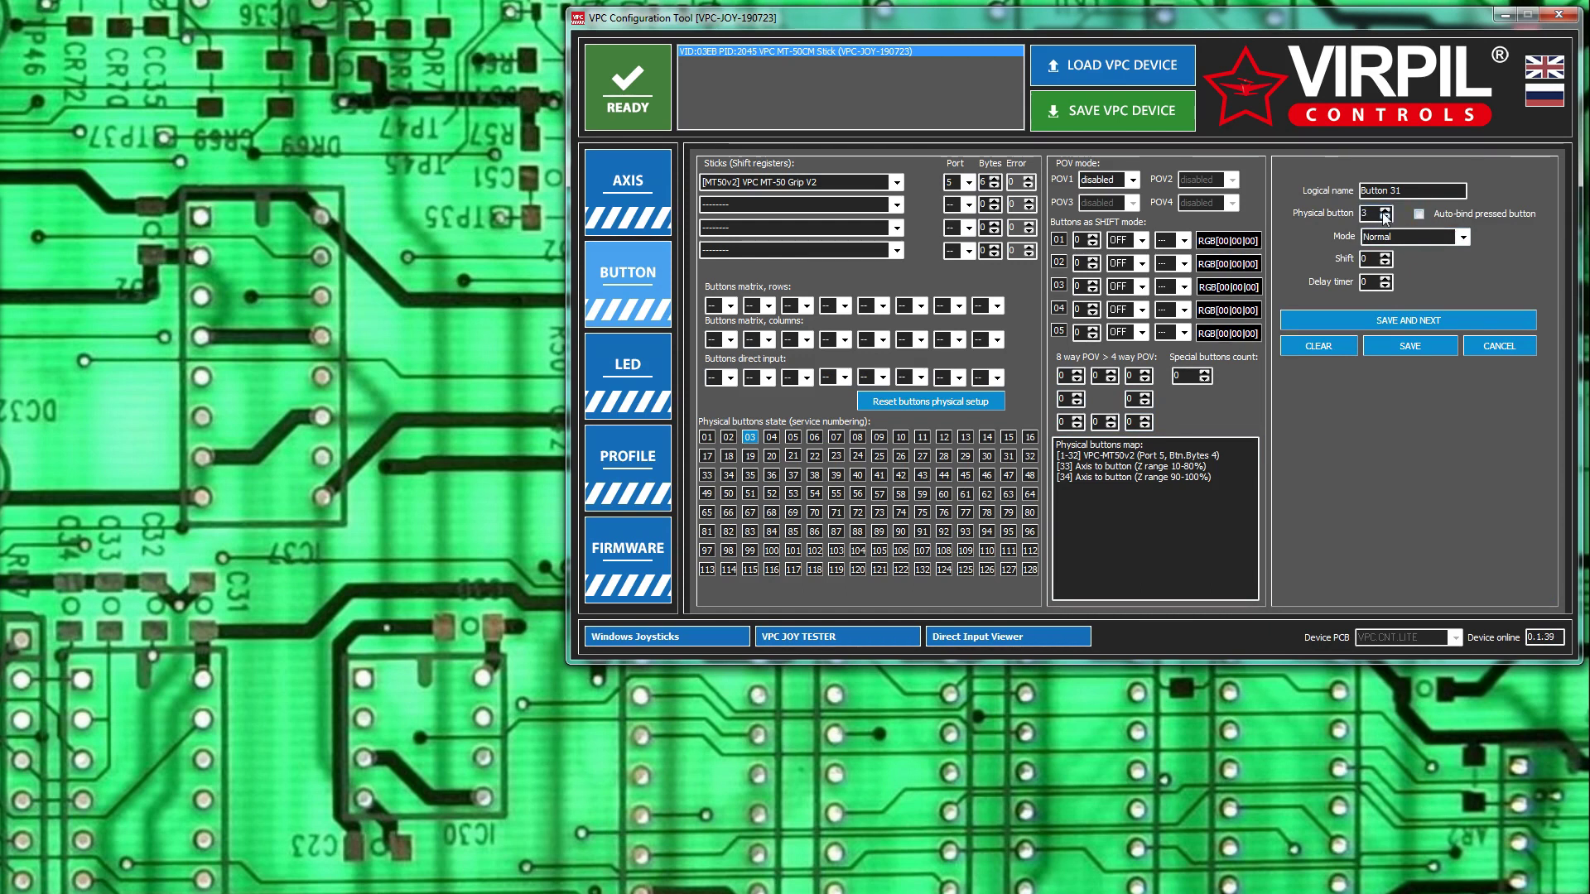
text(3)
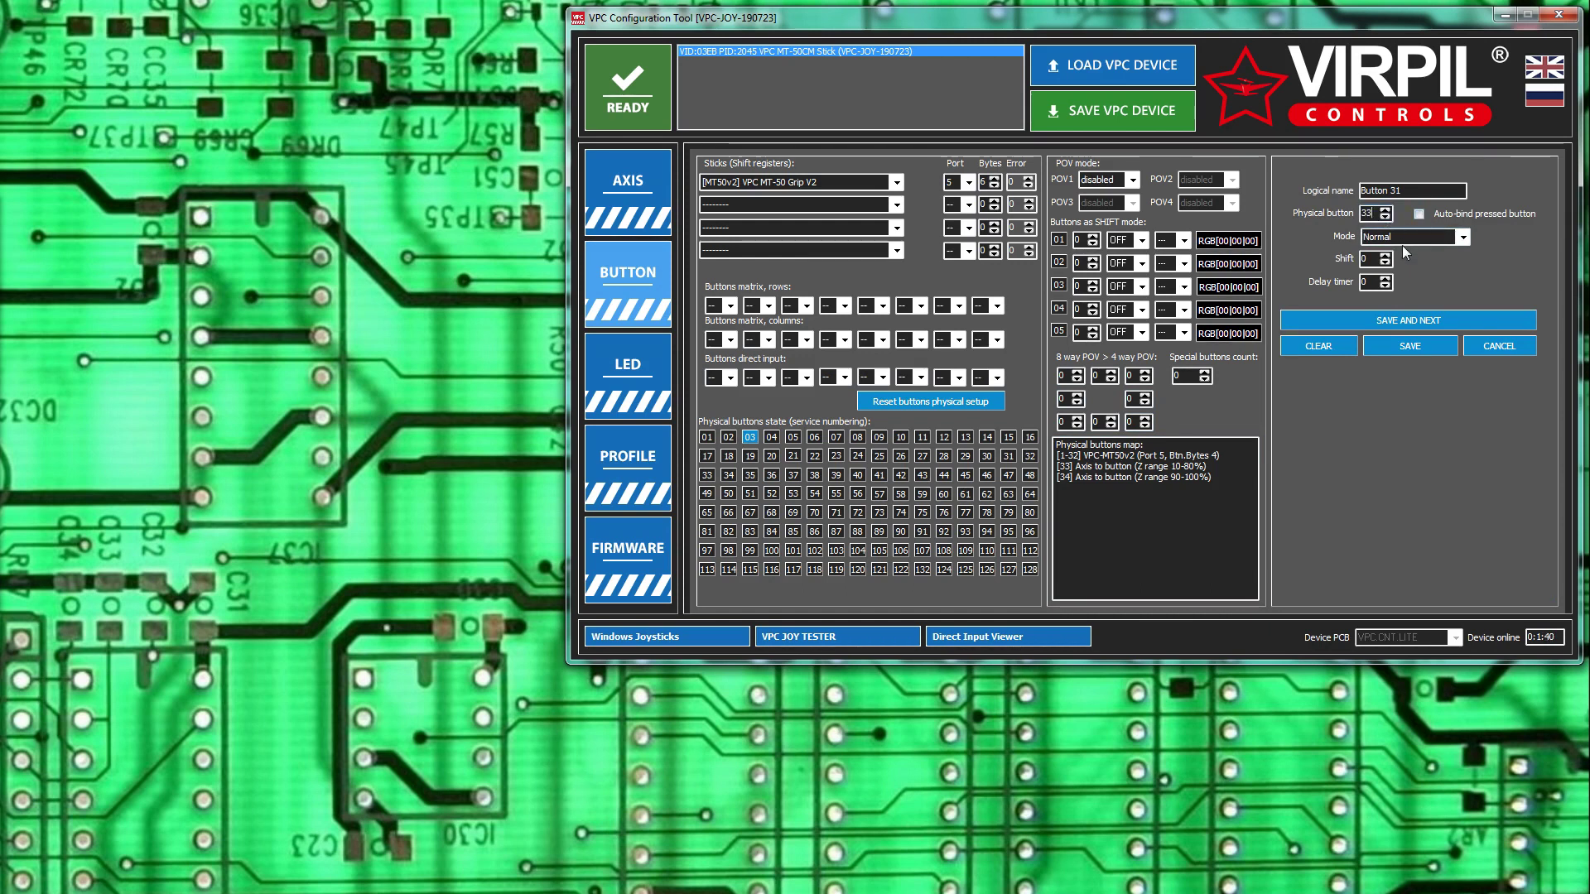
click(1445, 347)
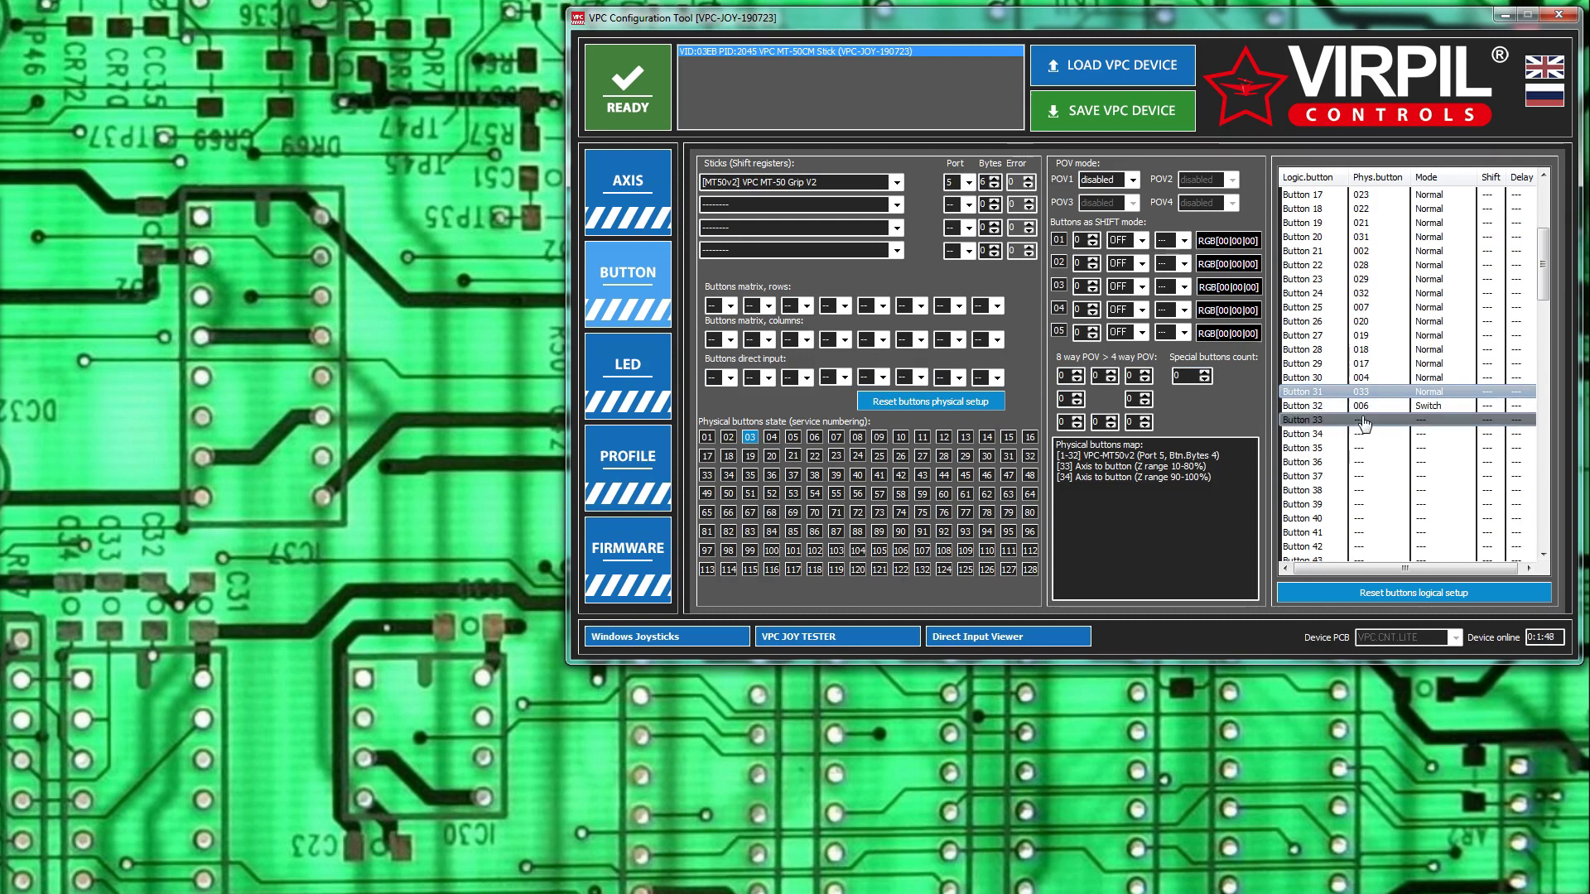
Map logical Button 33 to physical button 34, then write the configuration to the stick
double_click(1367, 425)
double_click(1376, 214)
text(34)
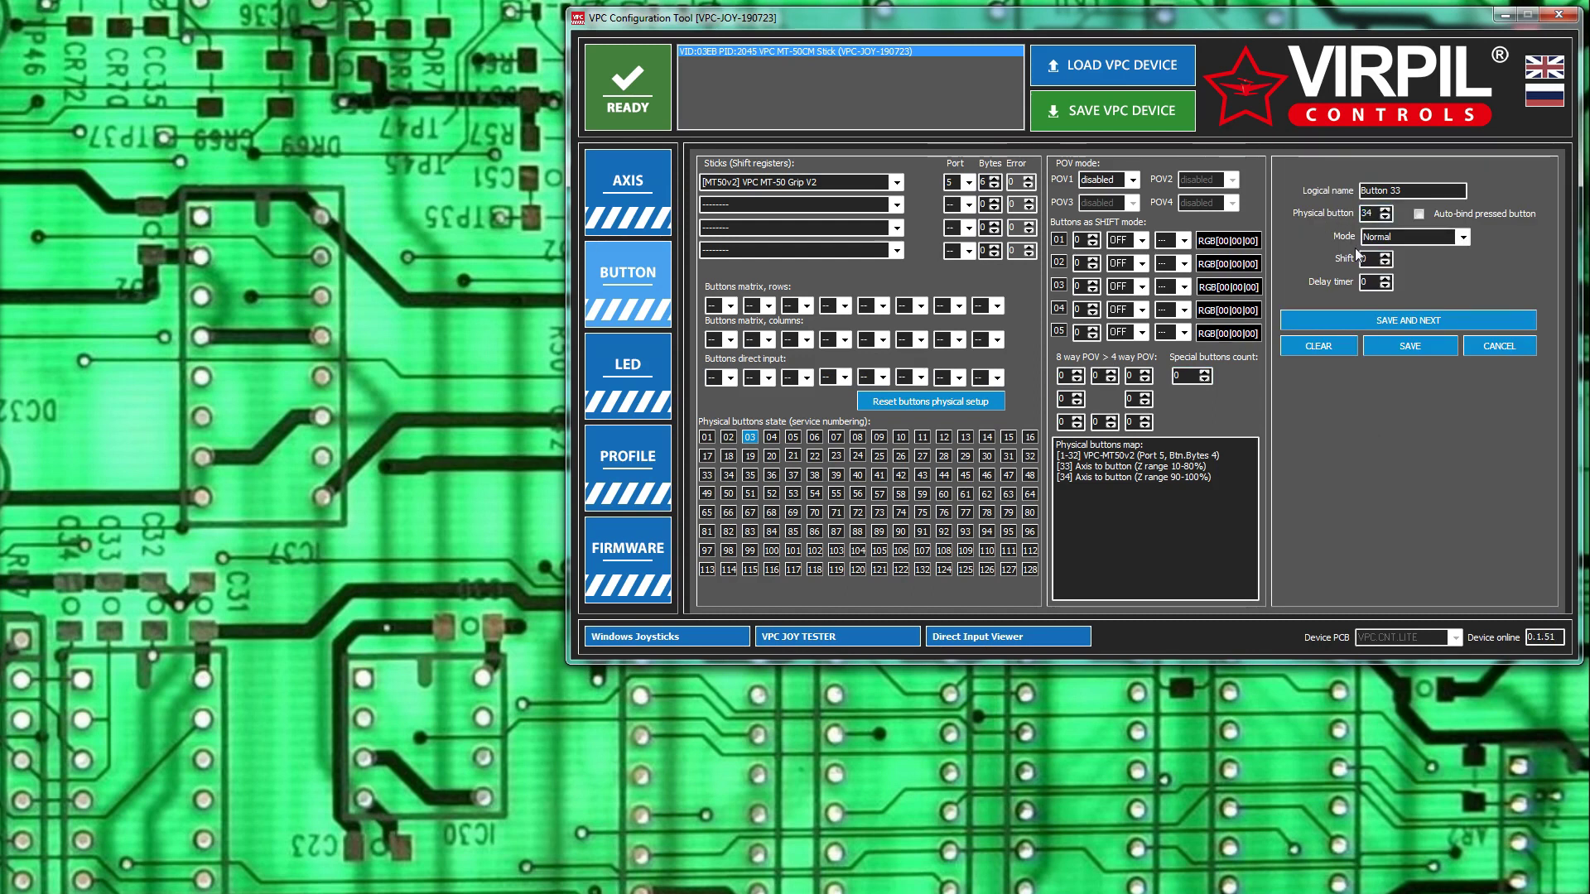
click(1411, 347)
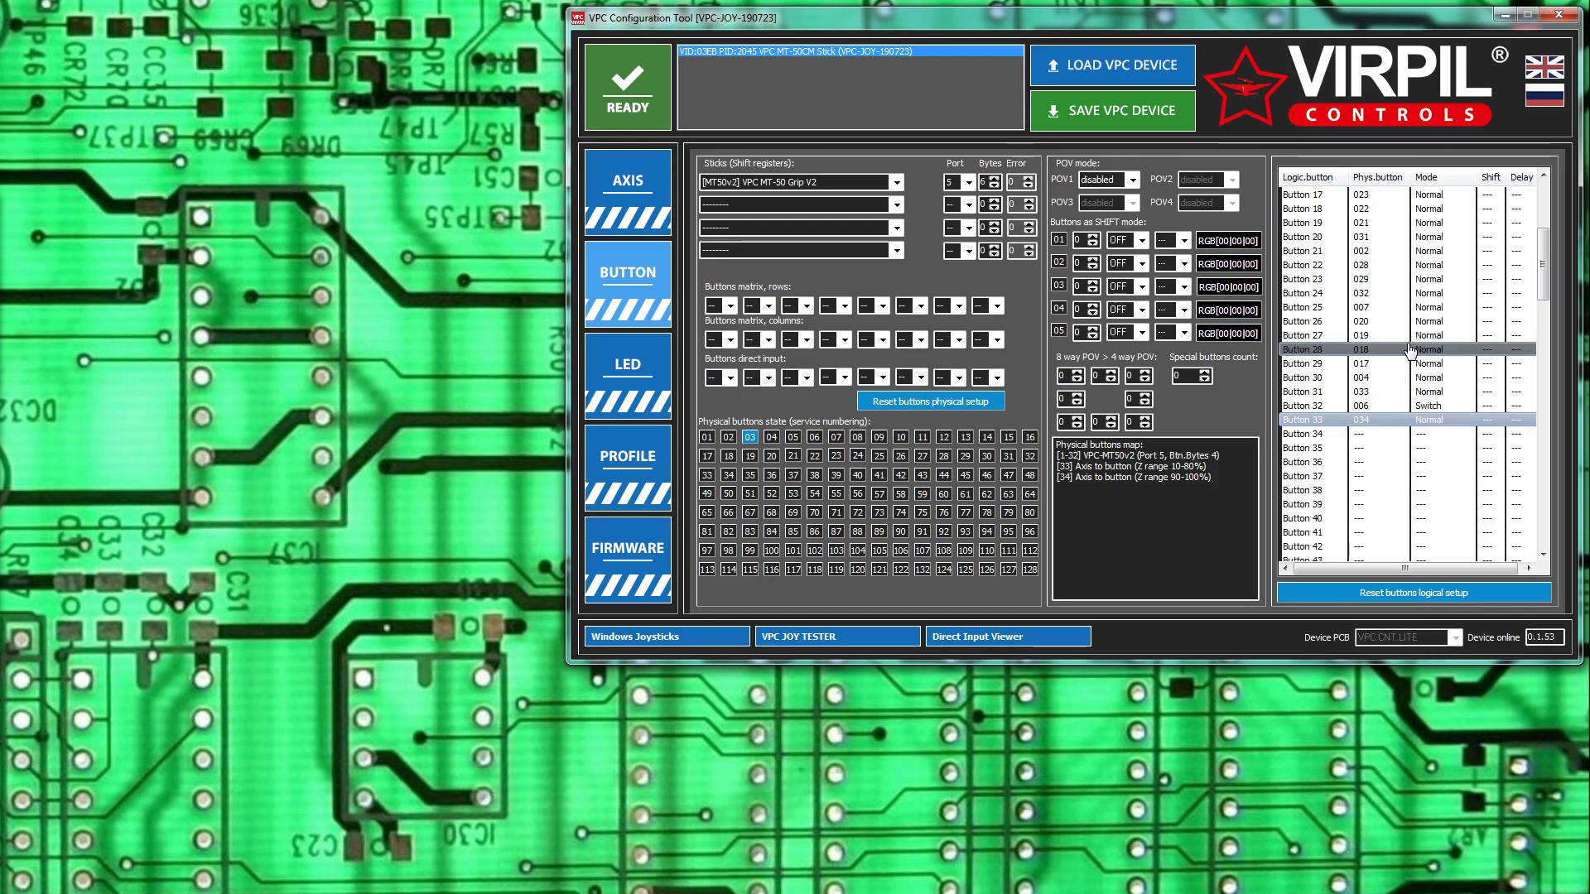
click(1131, 113)
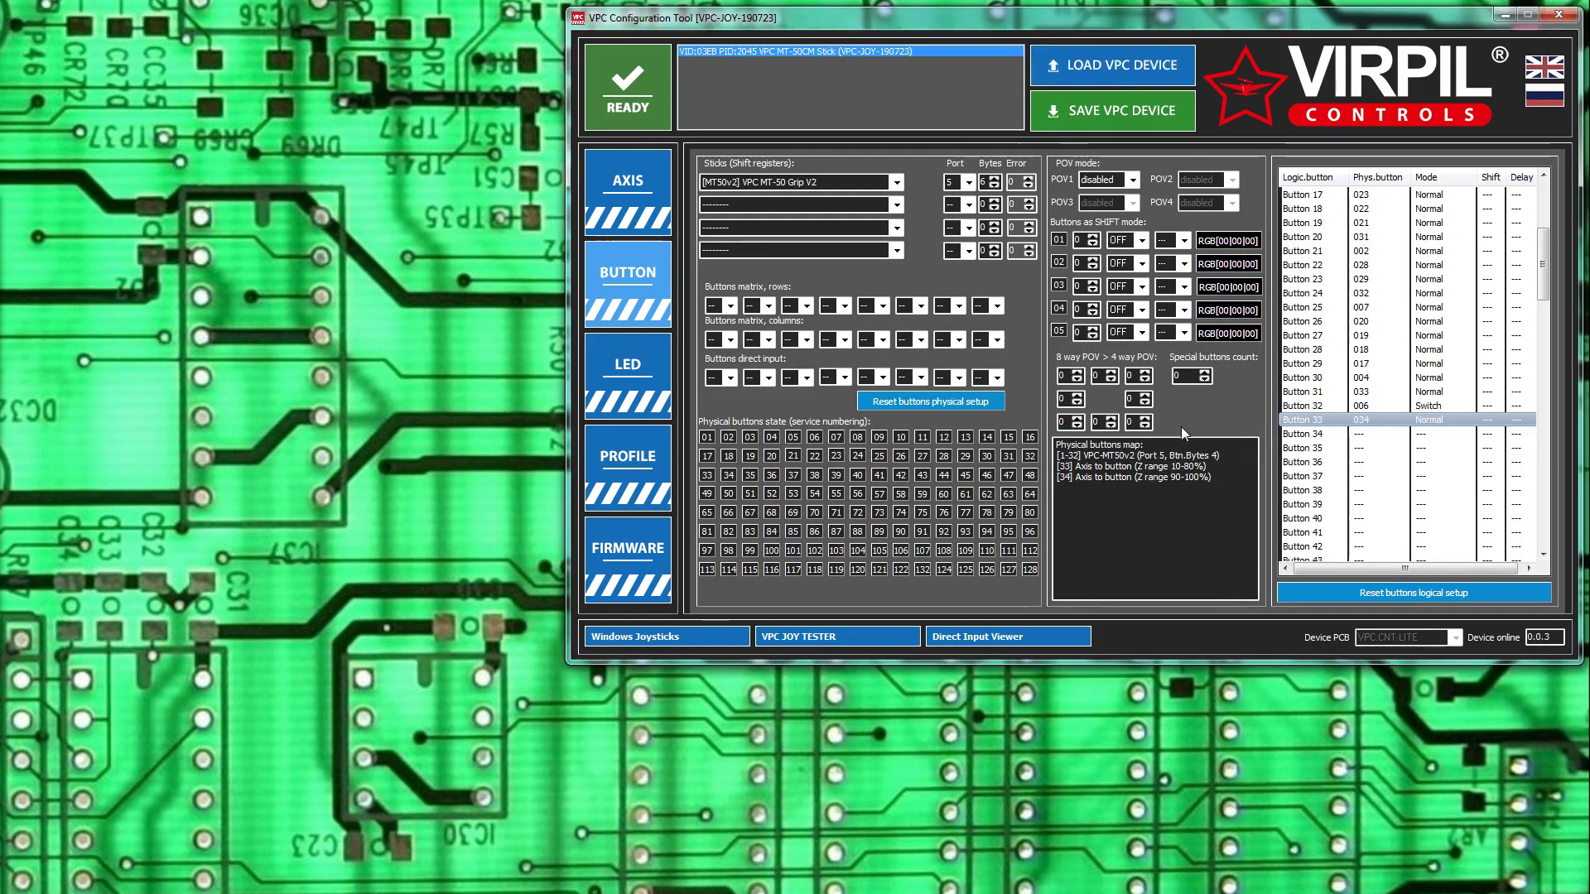
click(837, 637)
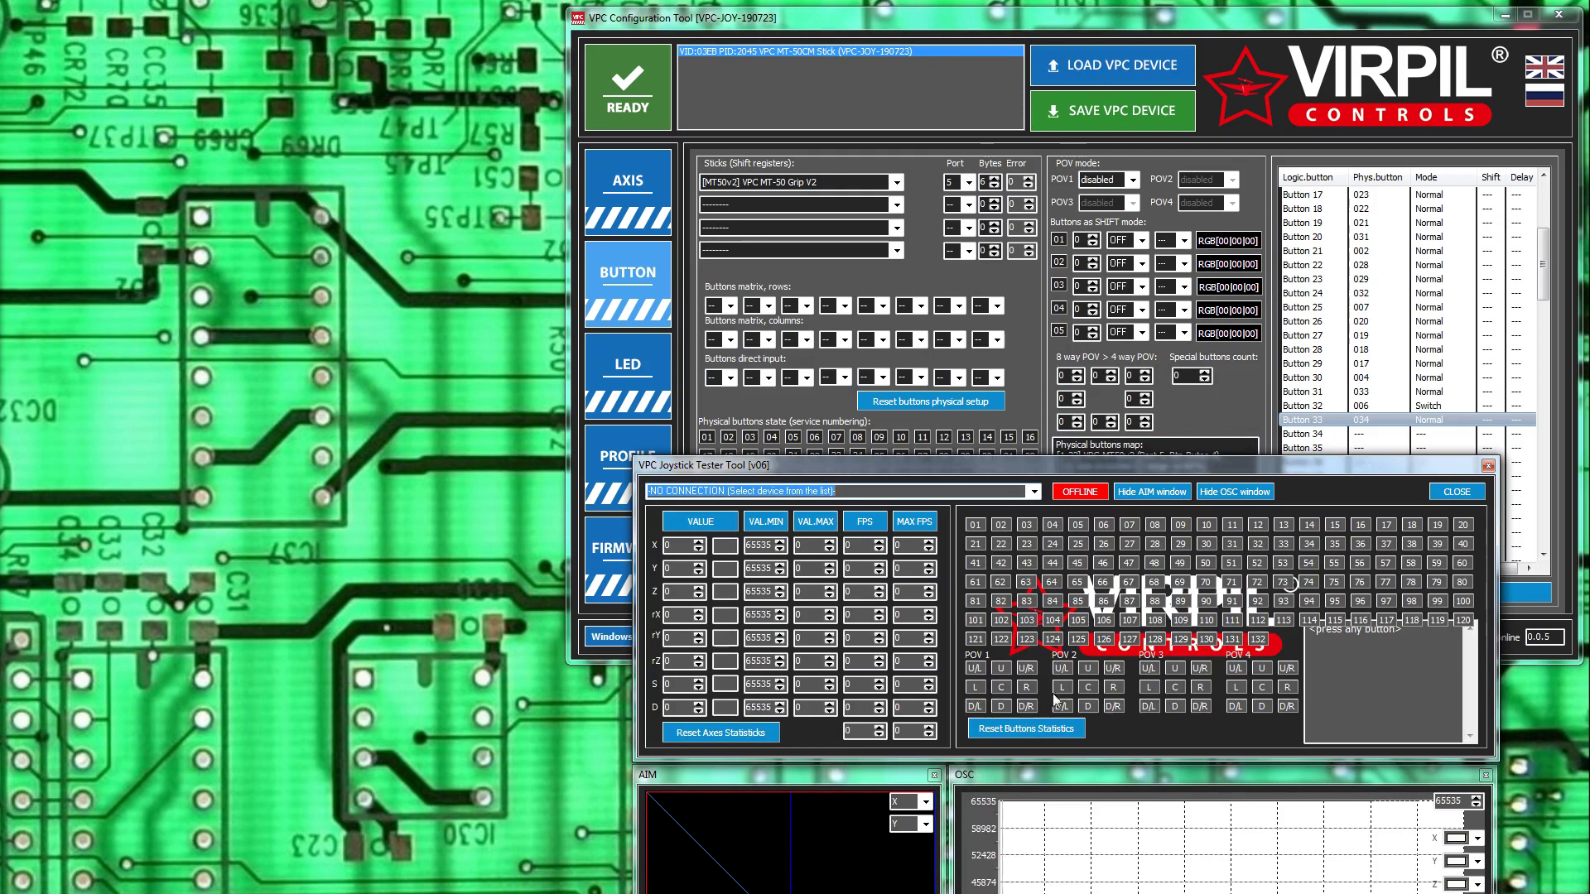
click(1033, 492)
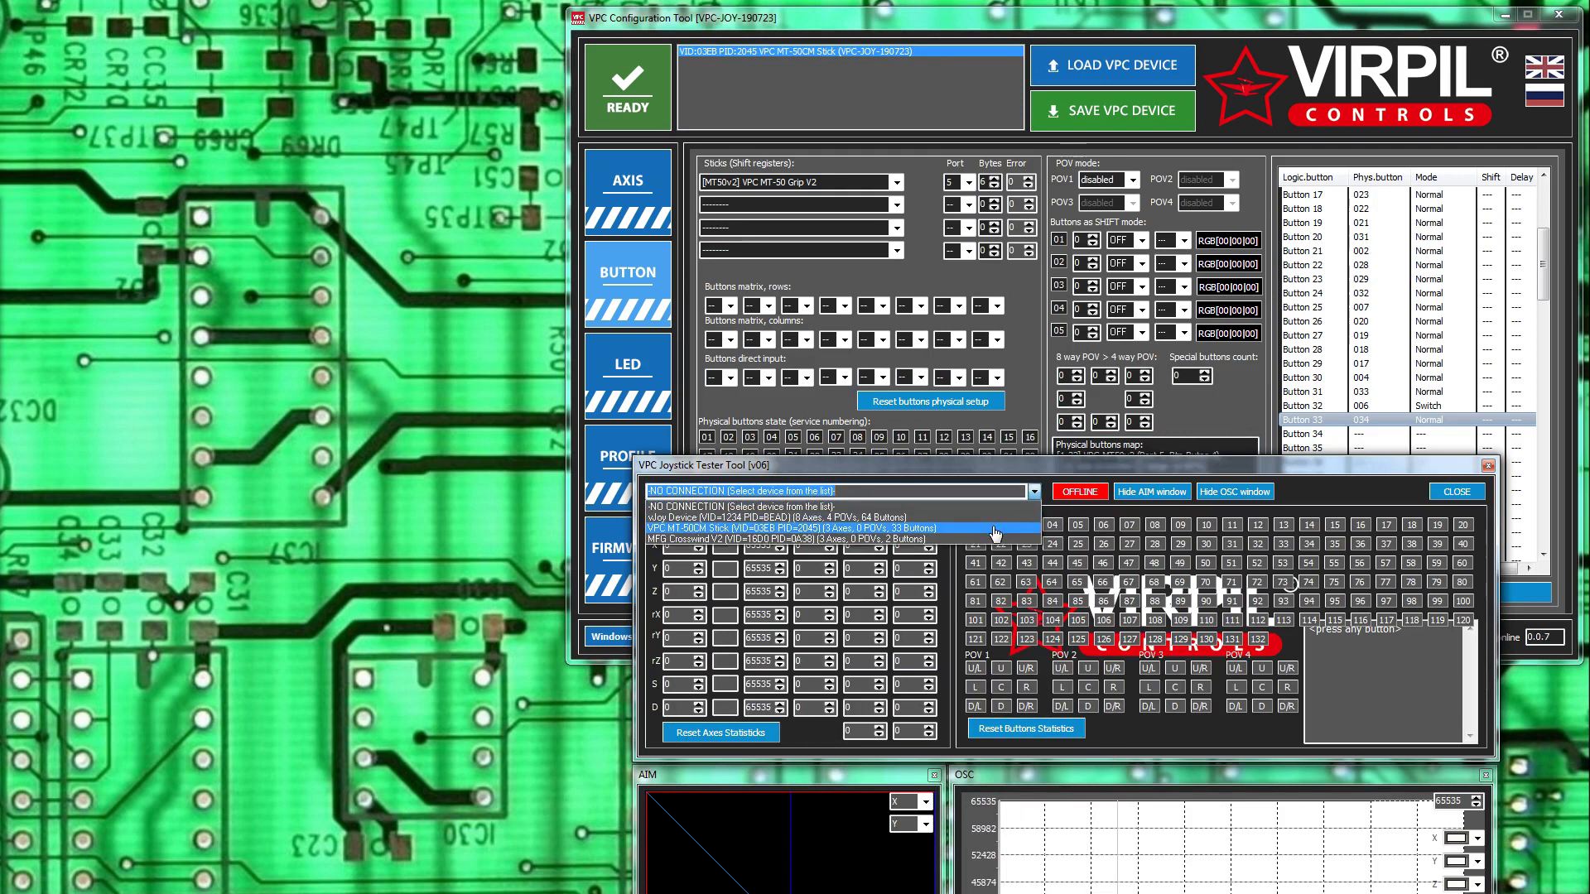
click(994, 528)
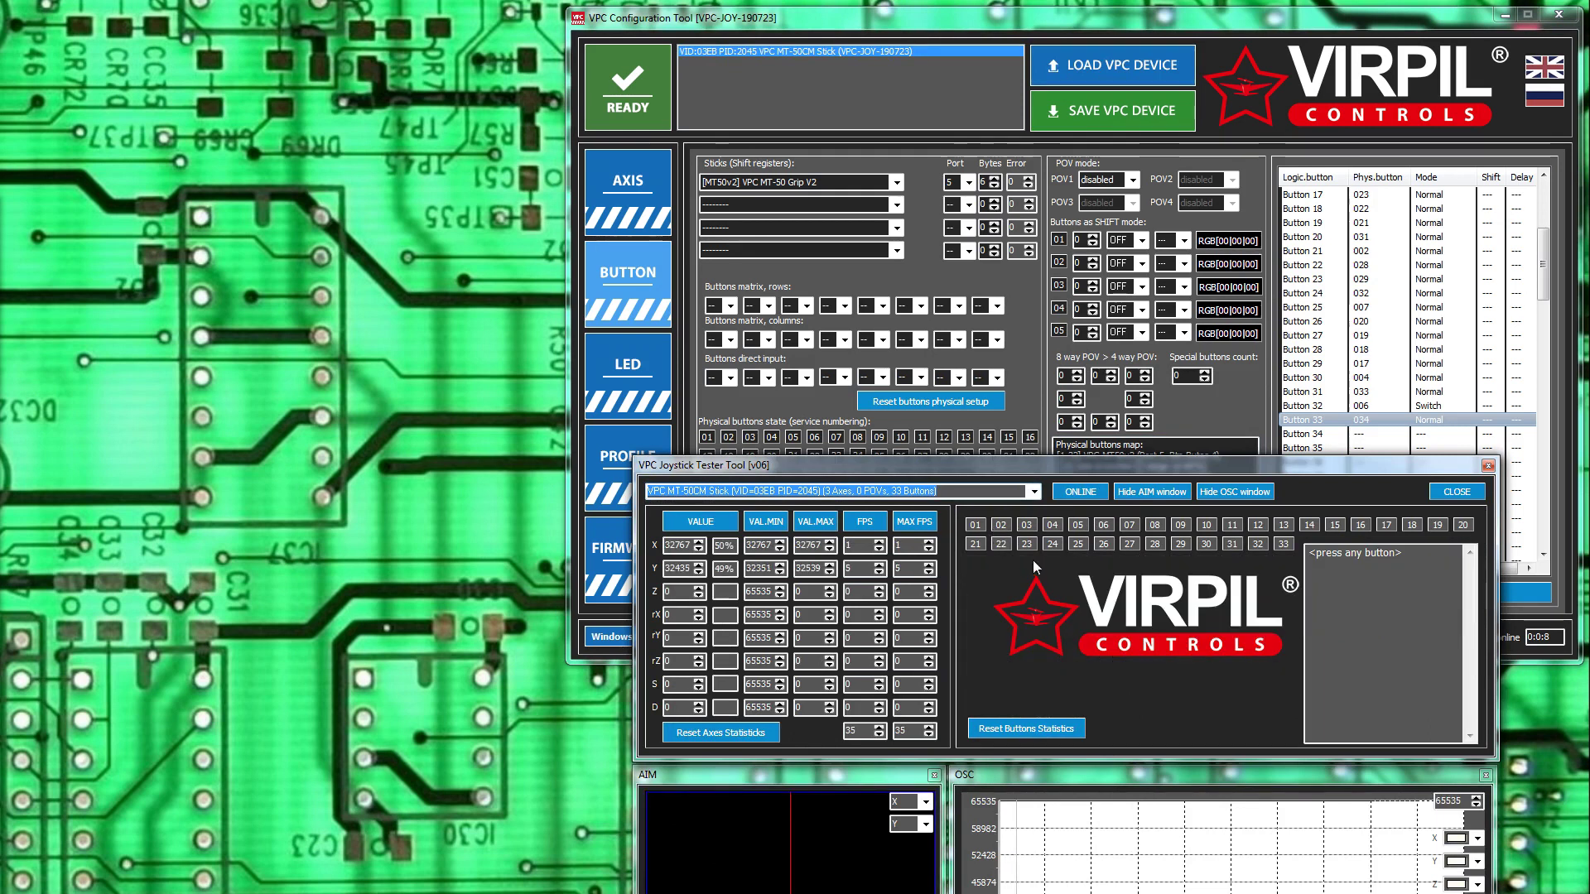
click(1248, 497)
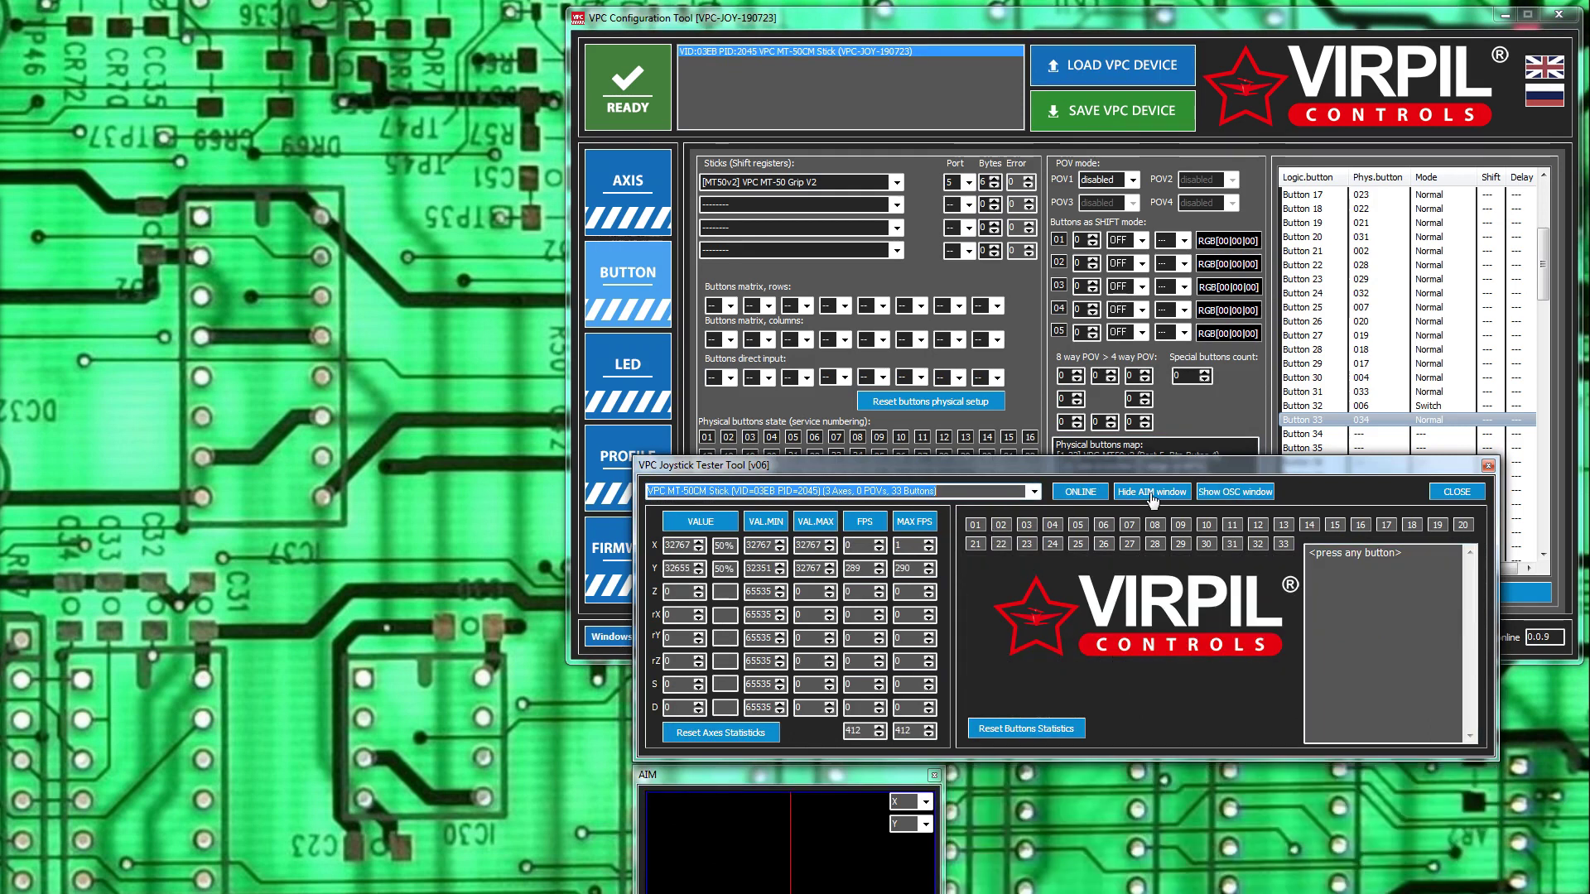
click(1153, 496)
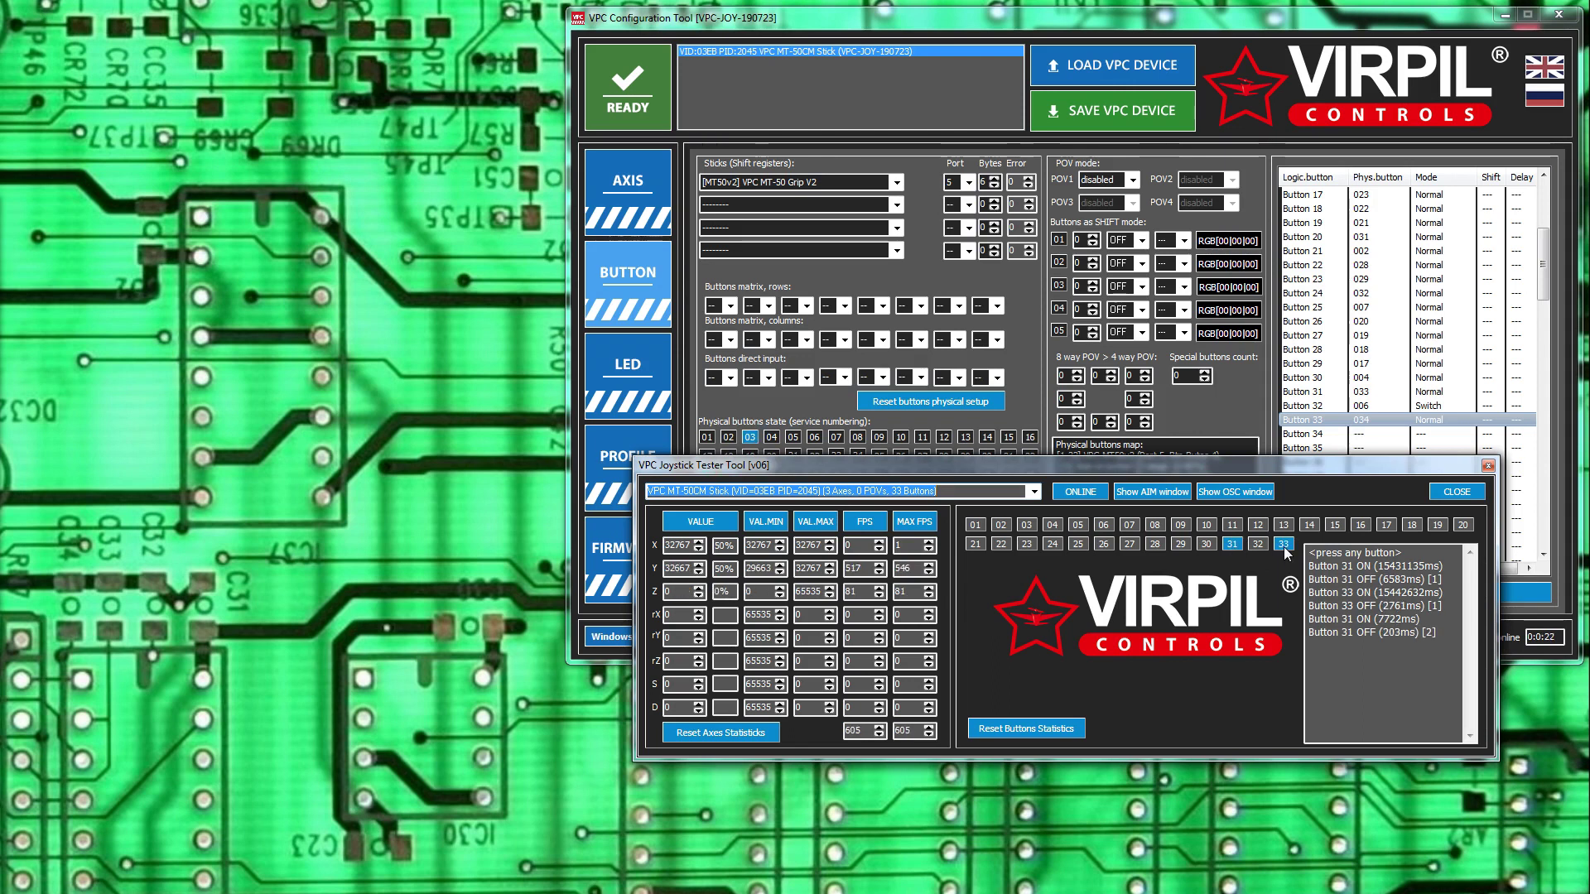
click(1466, 493)
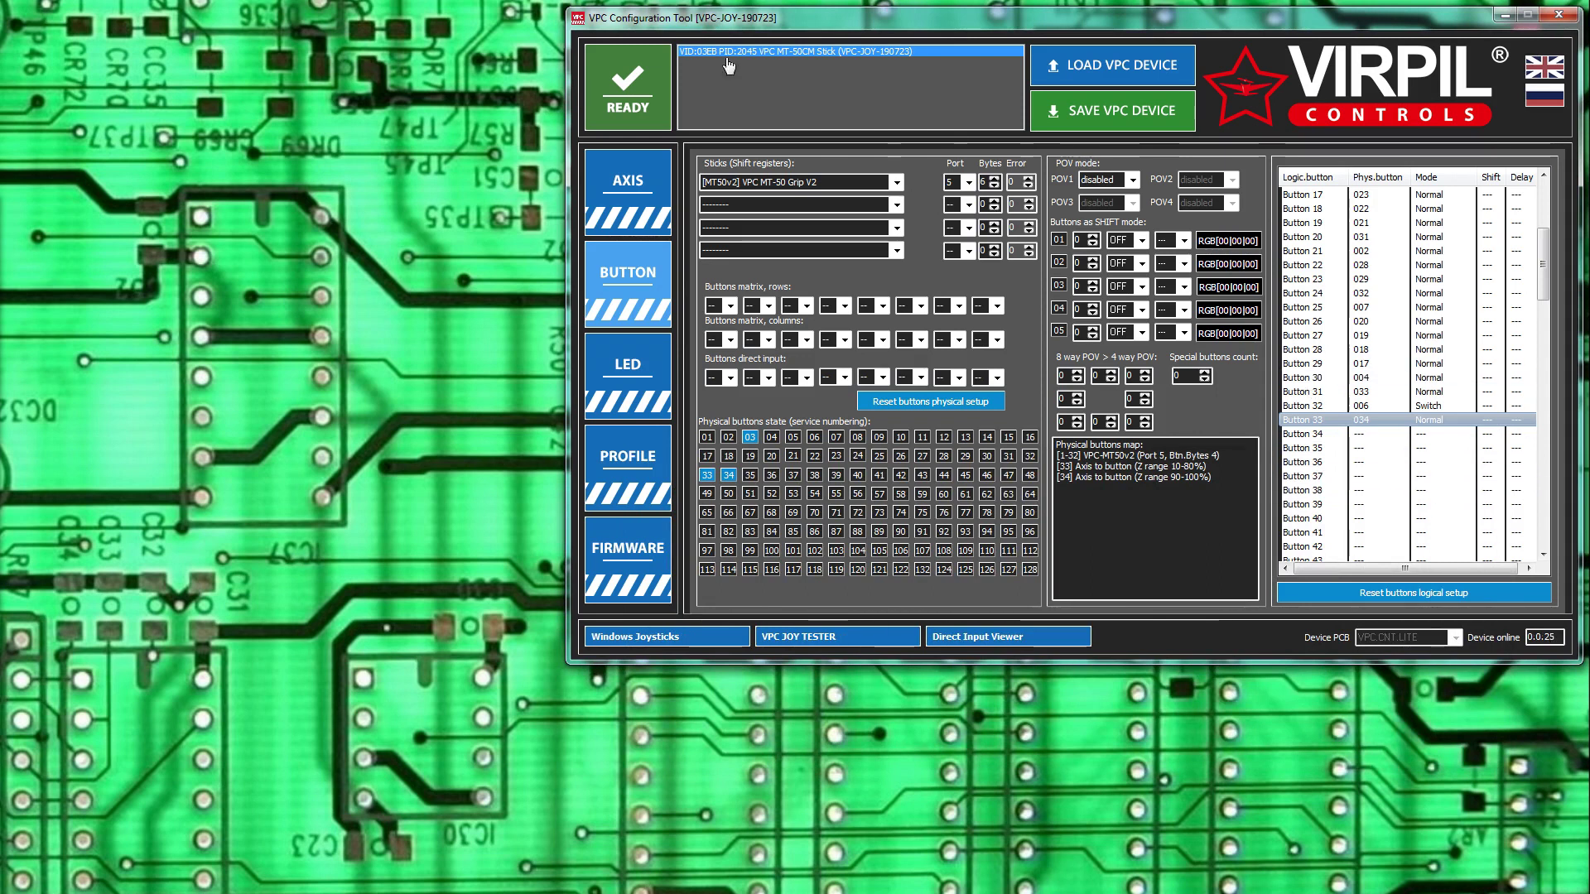
Review the Z axis settings without changing them, then select the Y axis entry
click(592, 184)
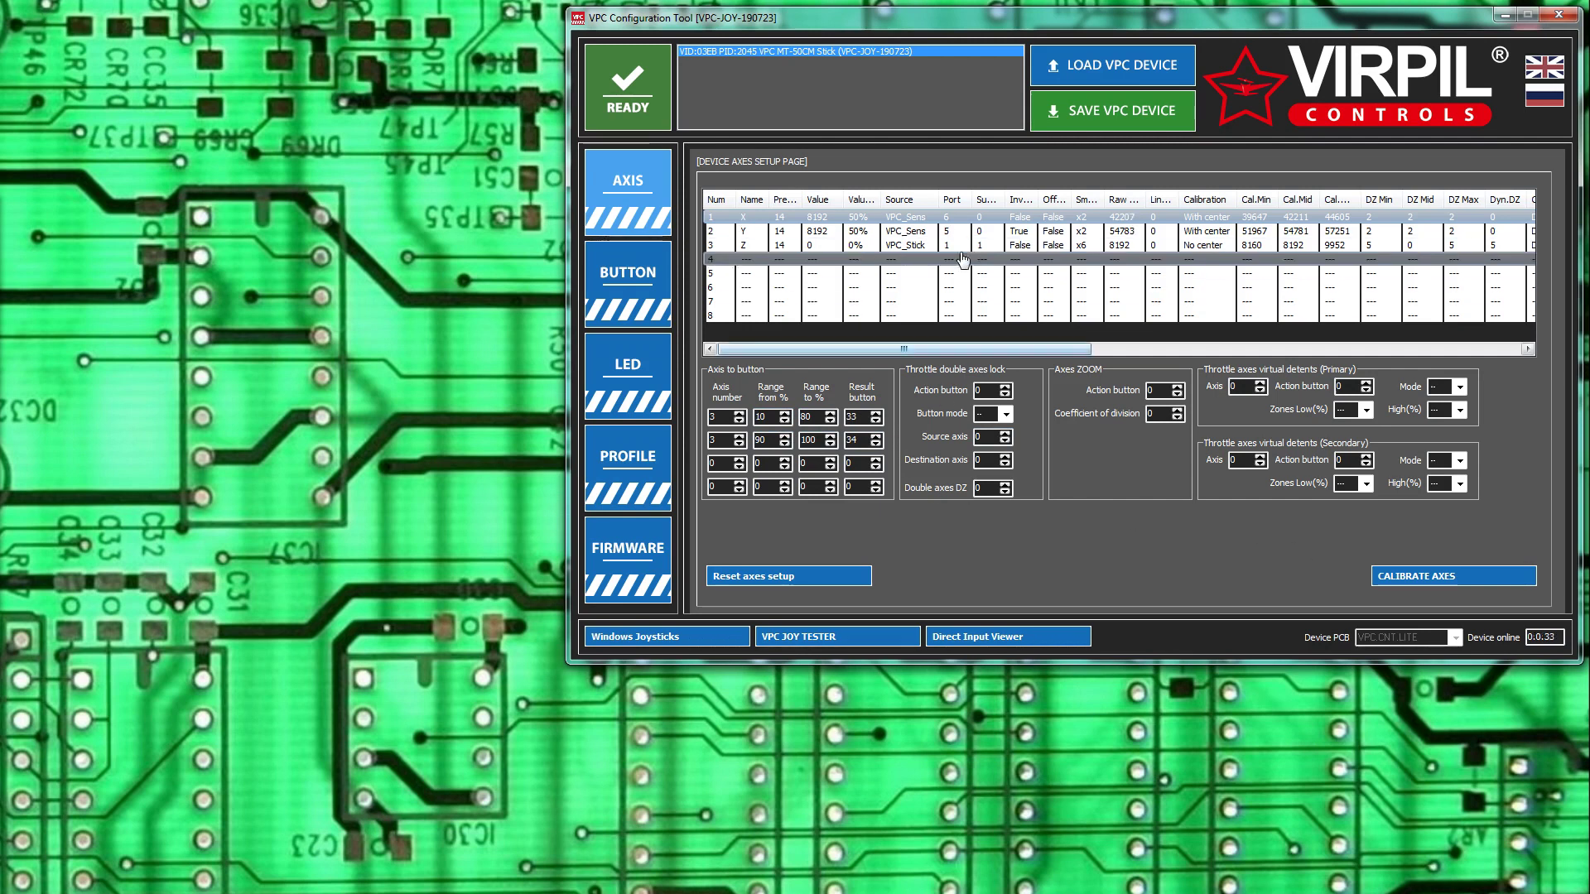
double_click(891, 253)
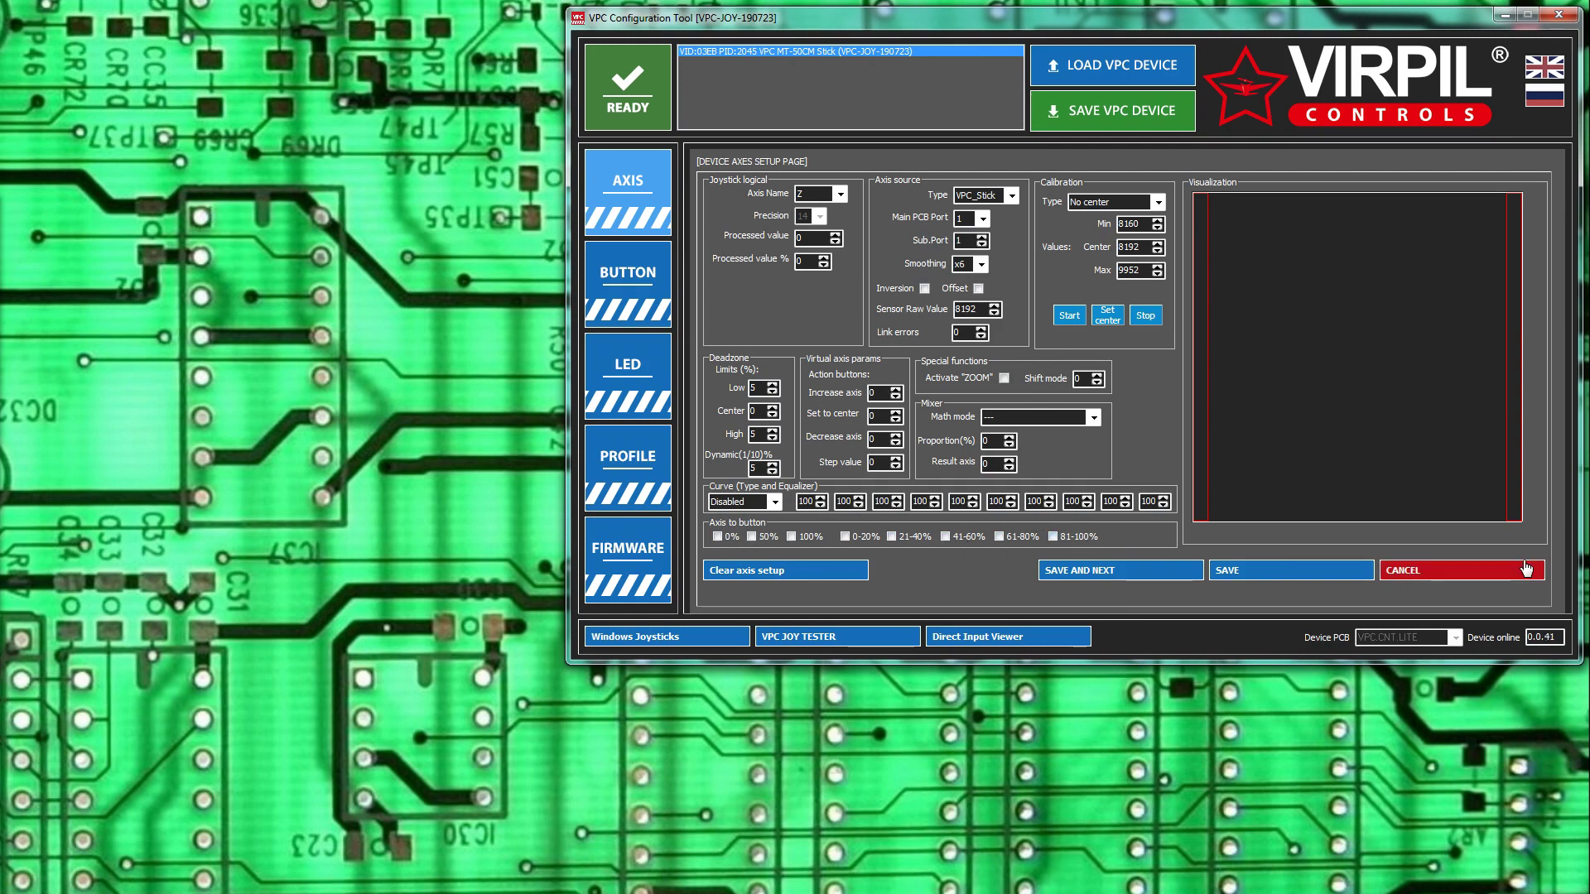
click(1471, 574)
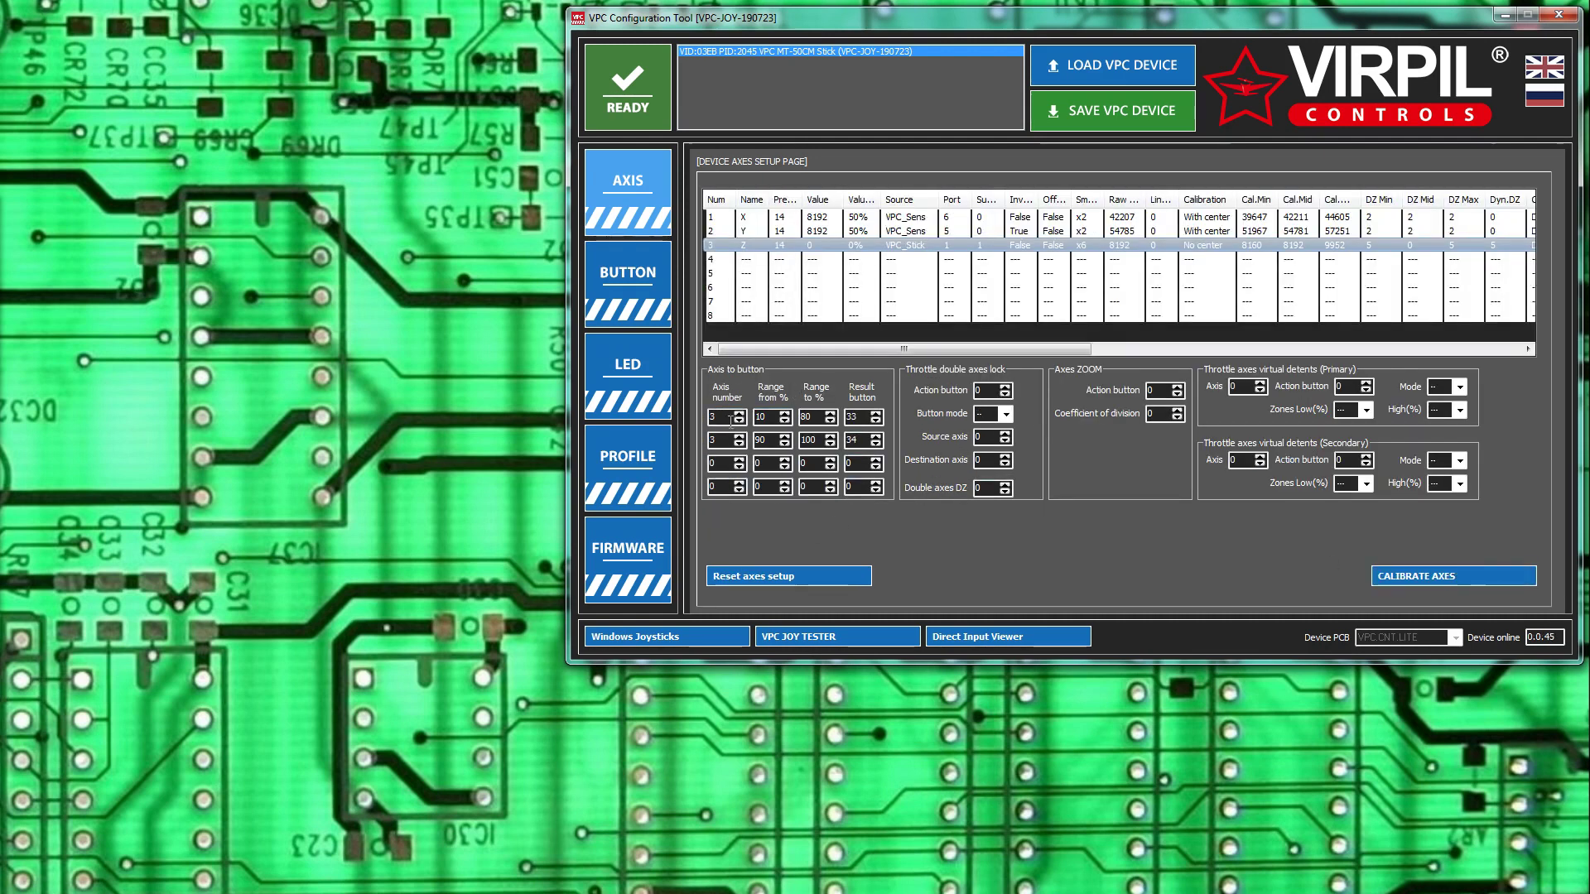
click(816, 231)
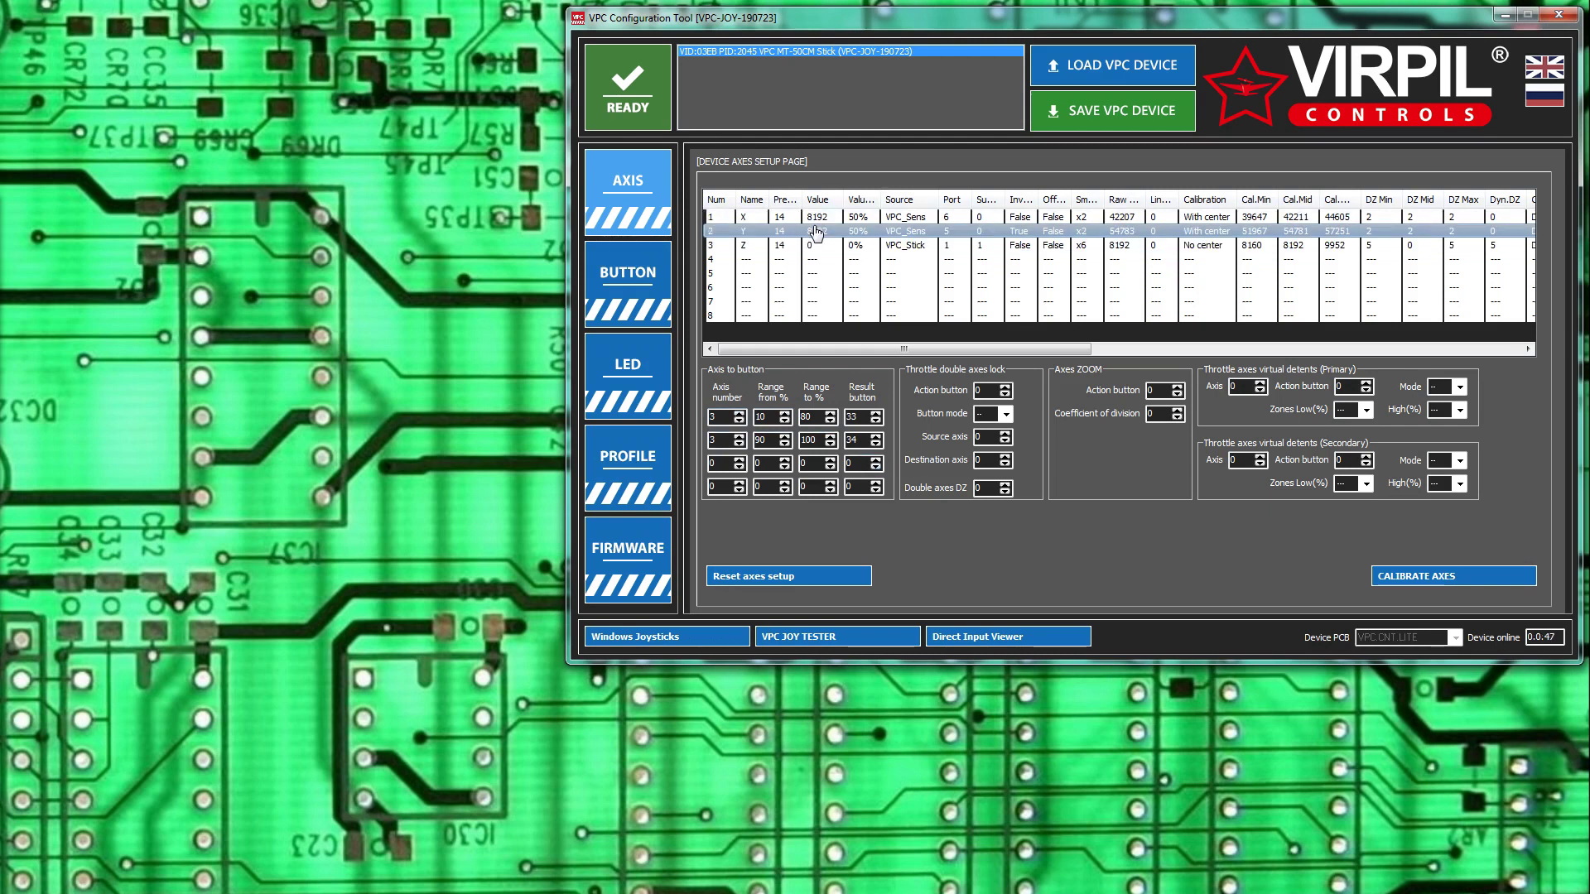